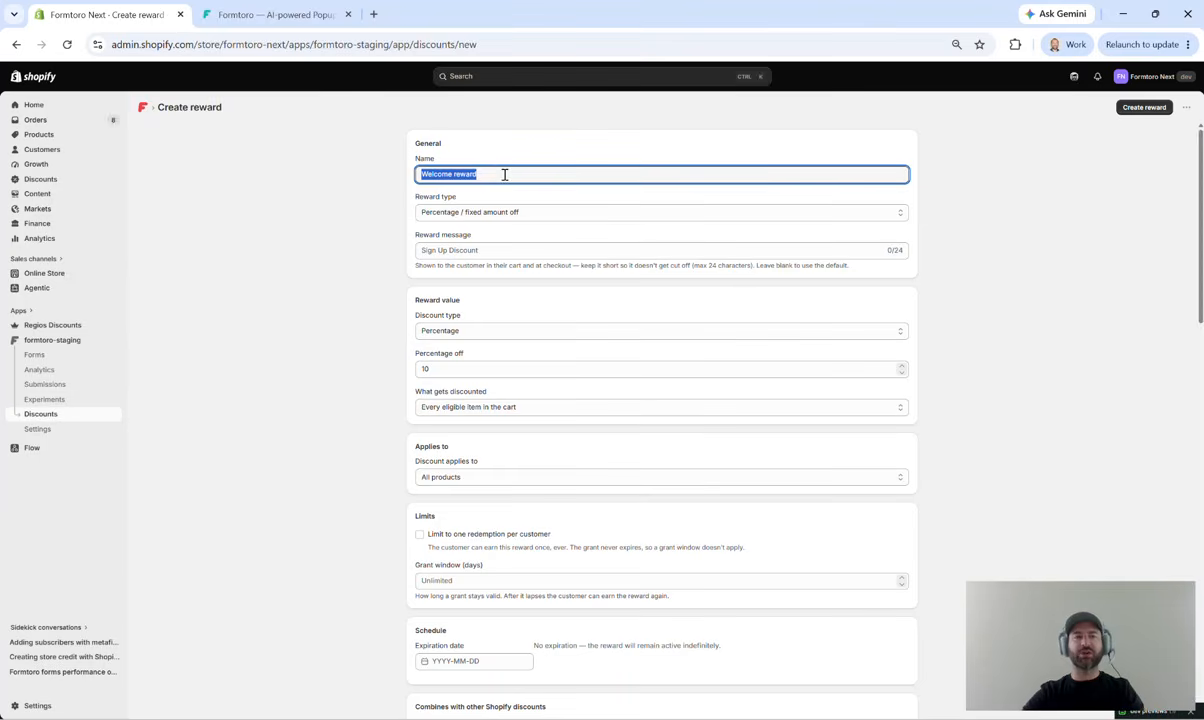
Step: Name the reward "100% Free First Product" and use Percentage / fixed amount off as its reward type
type("100%")
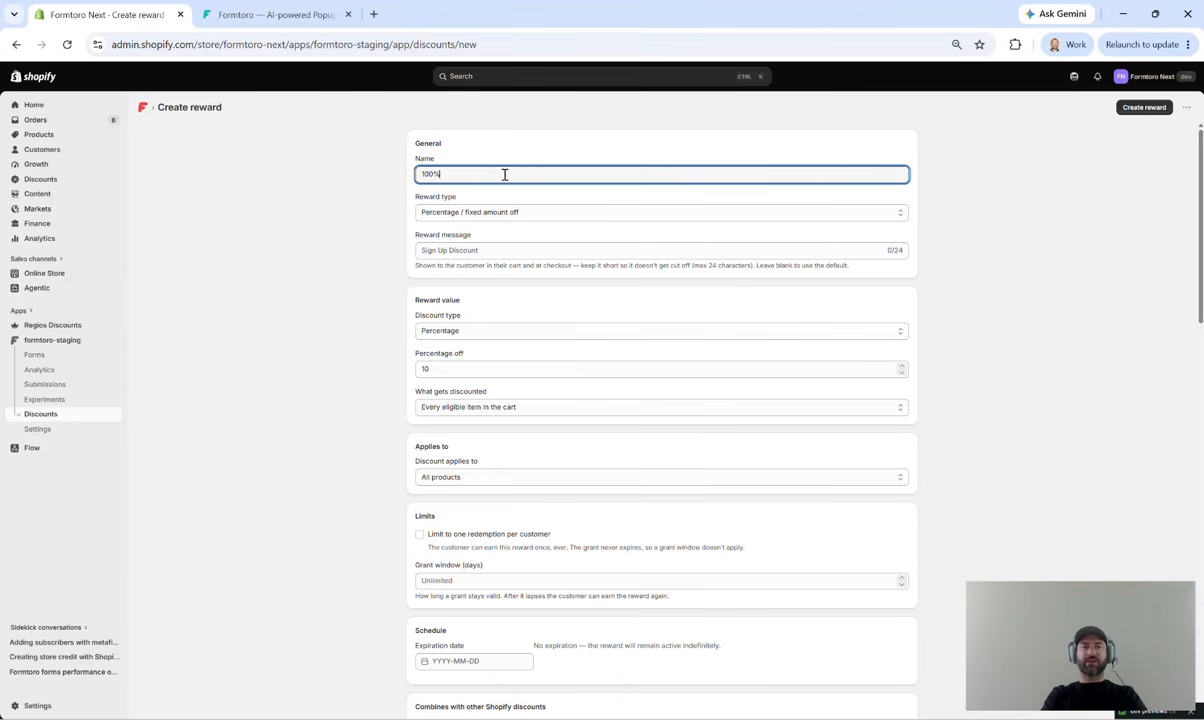
type(" Free First Product")
key("Tab")
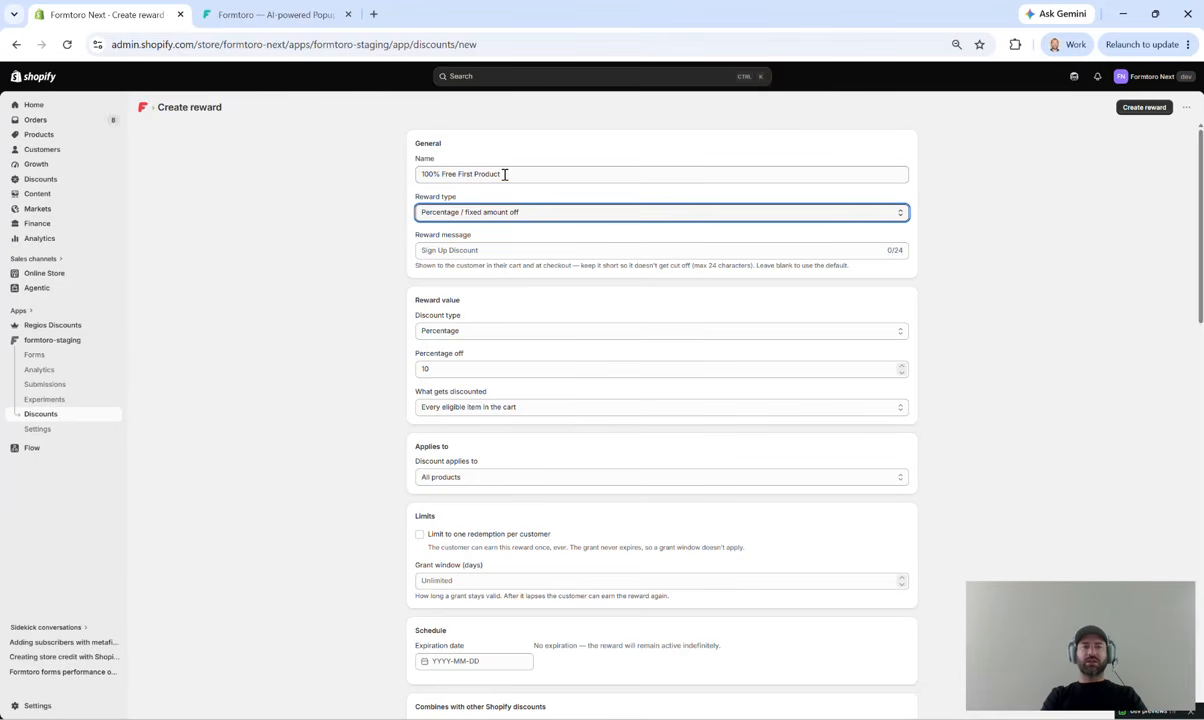
left_click(533, 218)
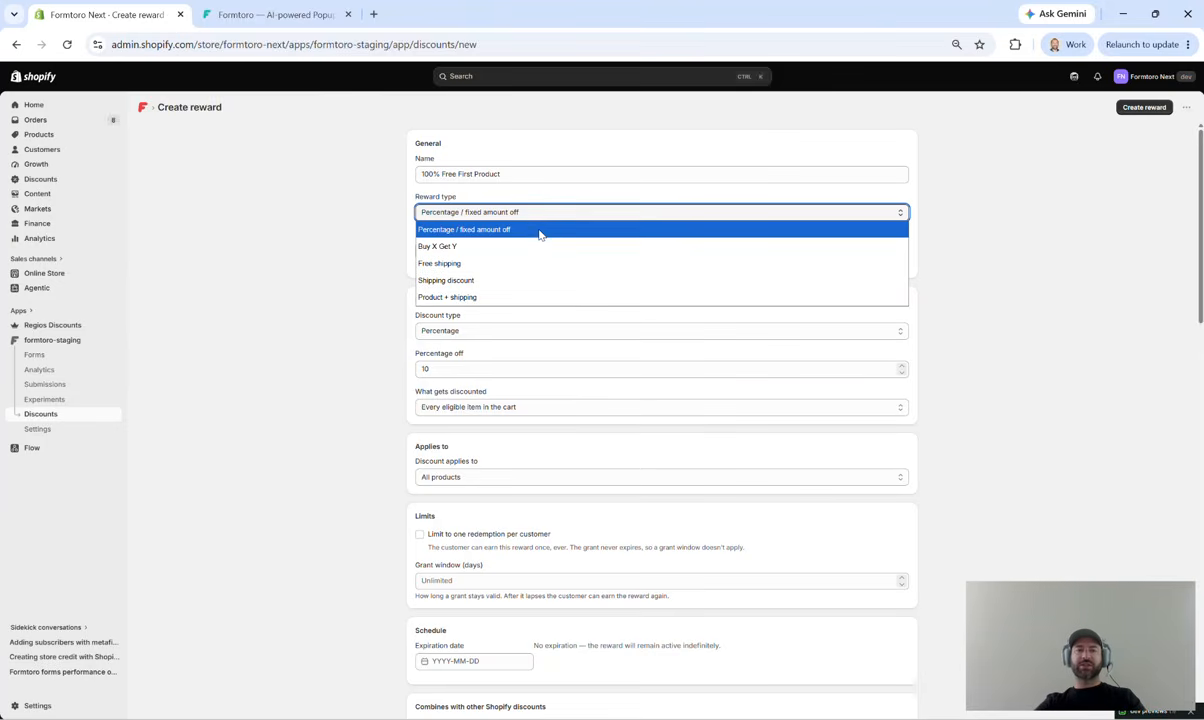
left_click(540, 233)
Step: Remove the browser's saved autofill suggestions from the reward message field
left_click(535, 248)
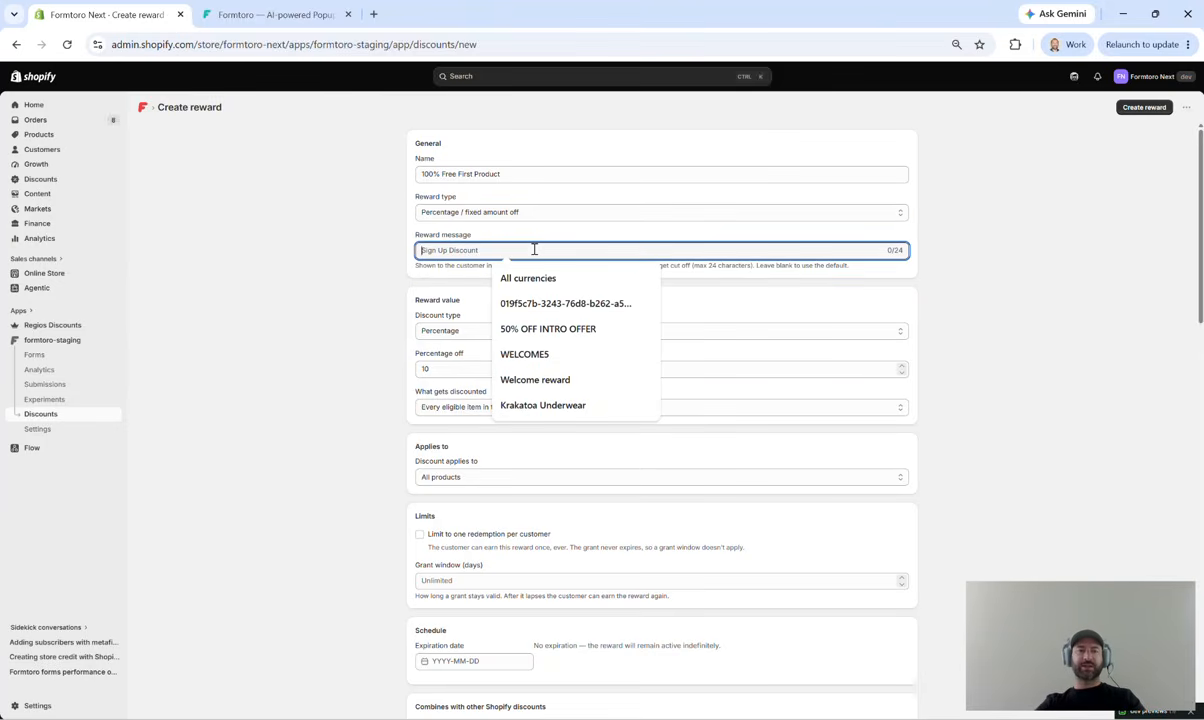
left_click(645, 279)
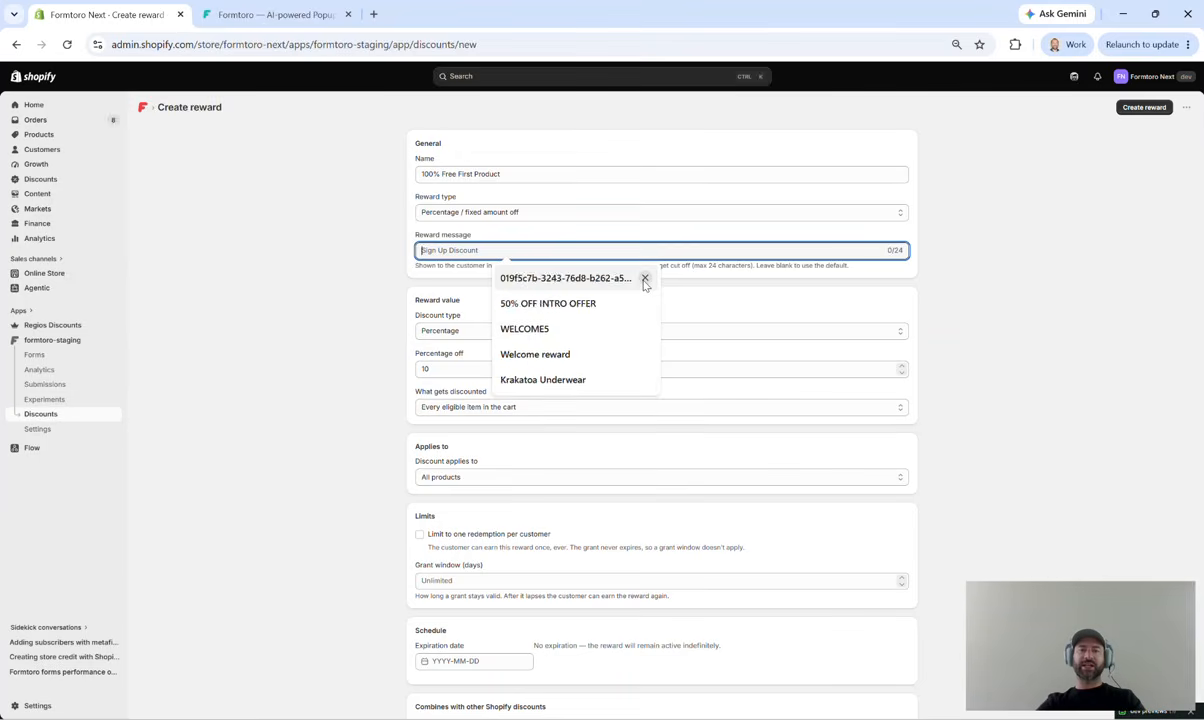
left_click(645, 279)
left_click(645, 281)
left_click(627, 251)
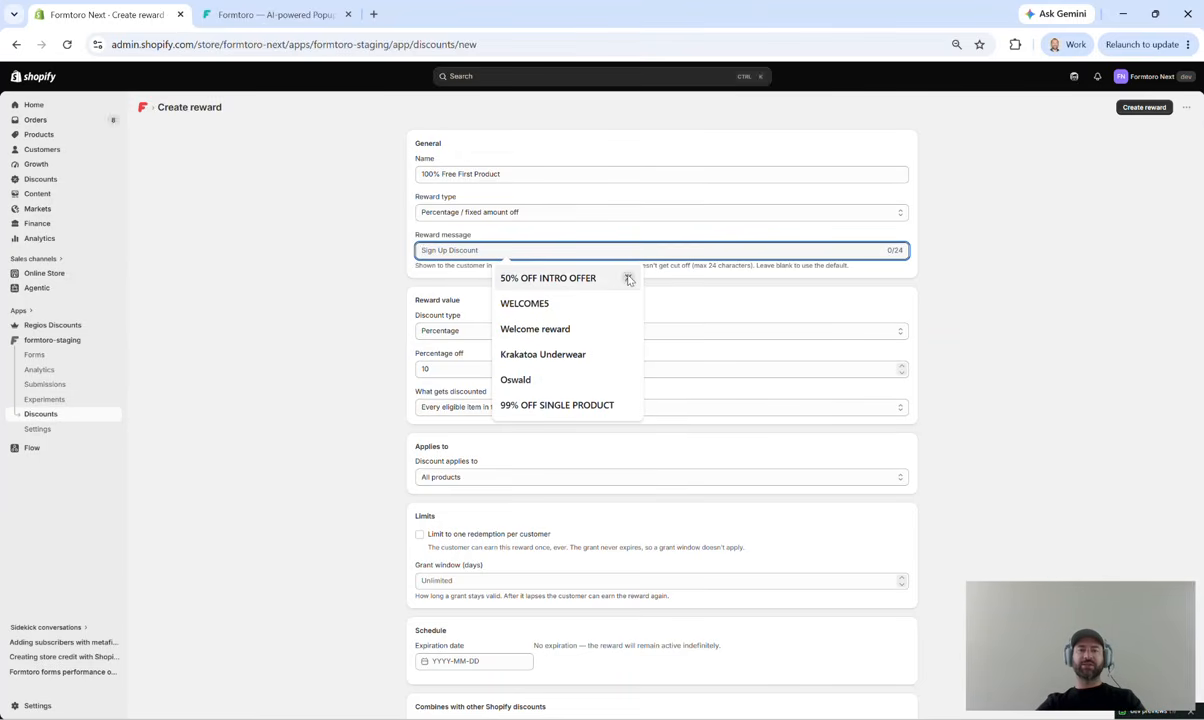
left_click(628, 277)
left_click(629, 279)
left_click(629, 279)
left_click(628, 278)
left_click(628, 278)
left_click(628, 278)
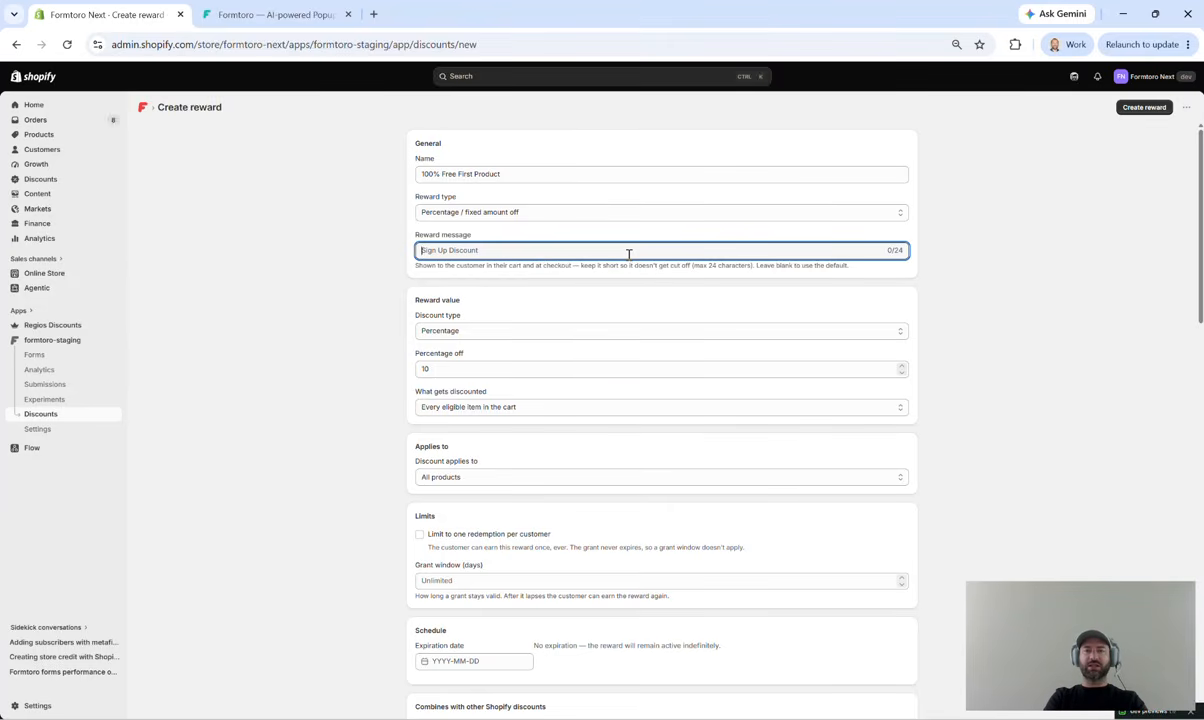
Step: Set the customer-facing reward message to "FREE PRODUCT"
type("FREE P")
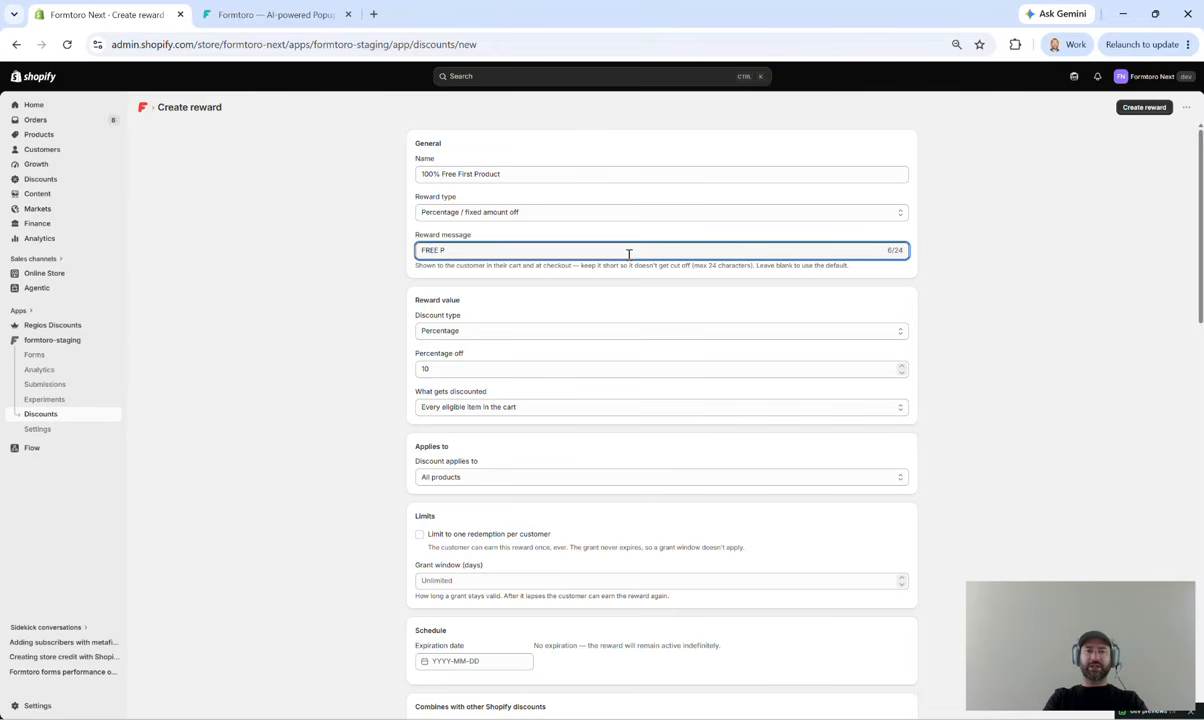
key("Caps_Lock")
type("PRODUCT")
key("Caps_Lock")
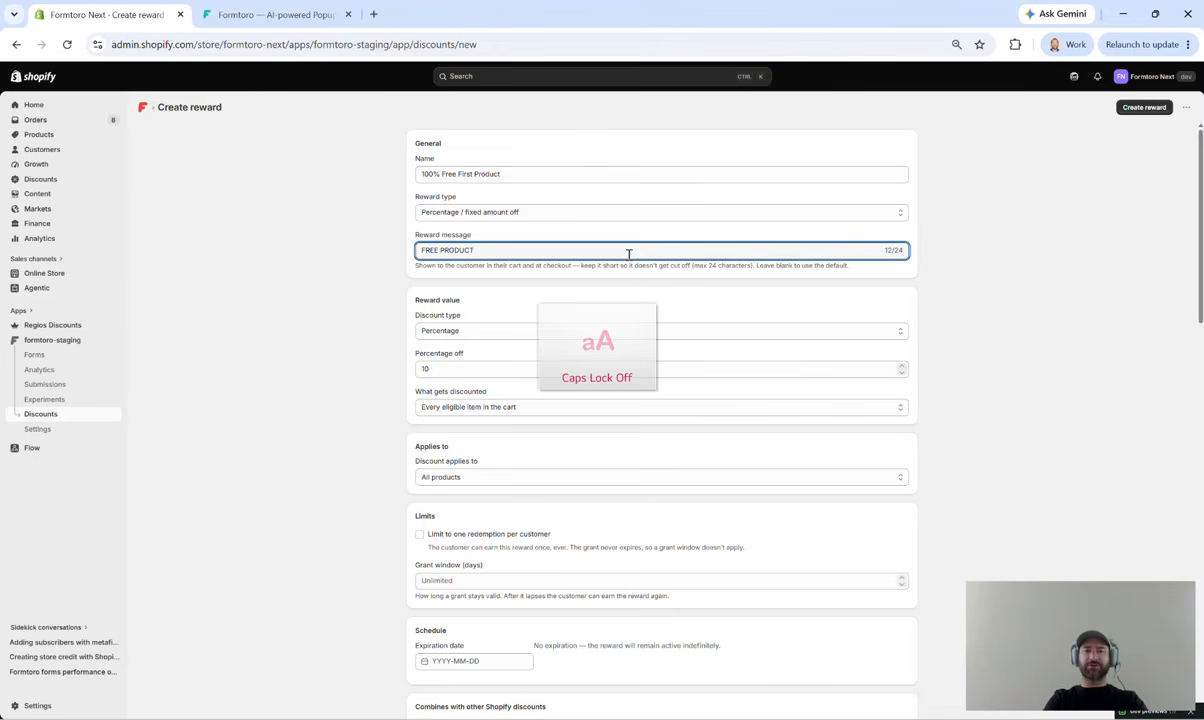
left_click(741, 310)
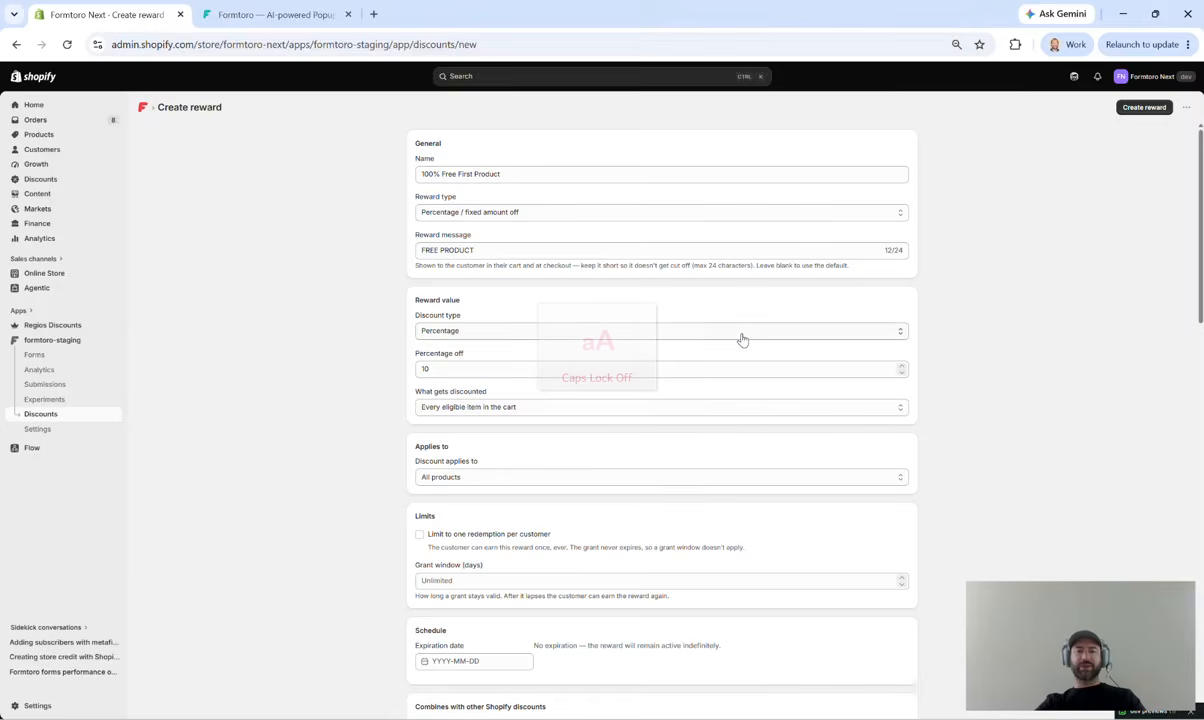
Step: Configure the reward value as a percentage discount of 100 on one unit of the least expensive item
left_click(742, 338)
left_click(742, 345)
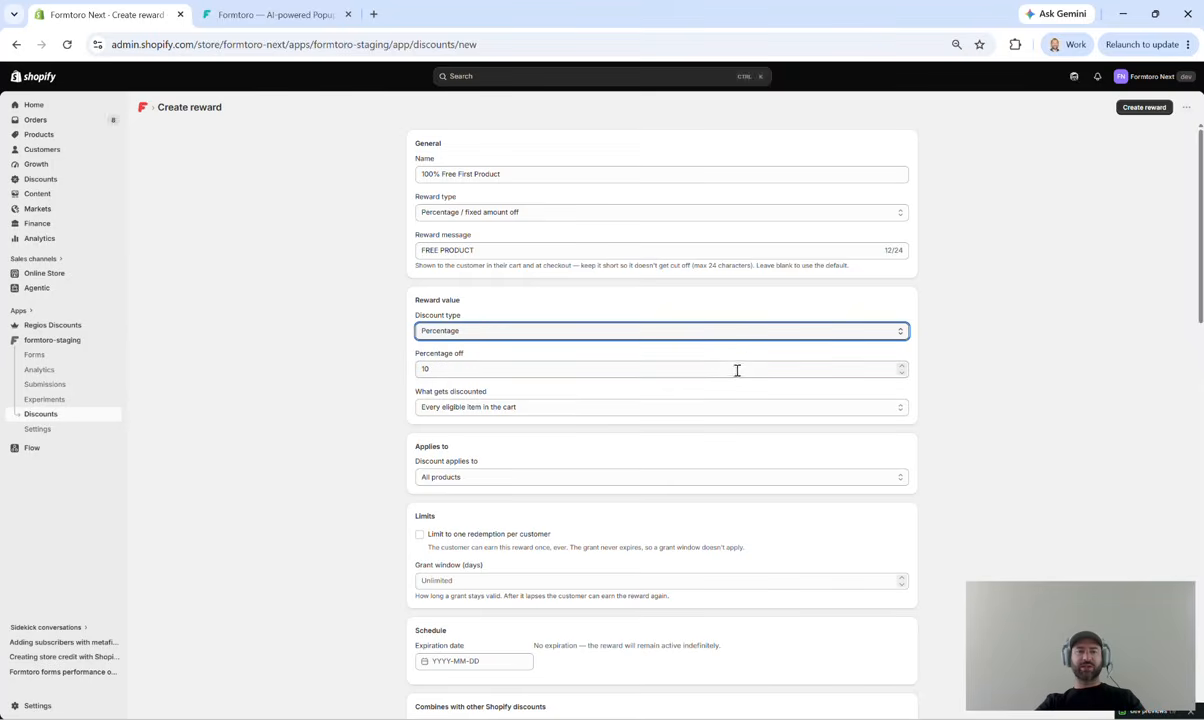
left_click(731, 407)
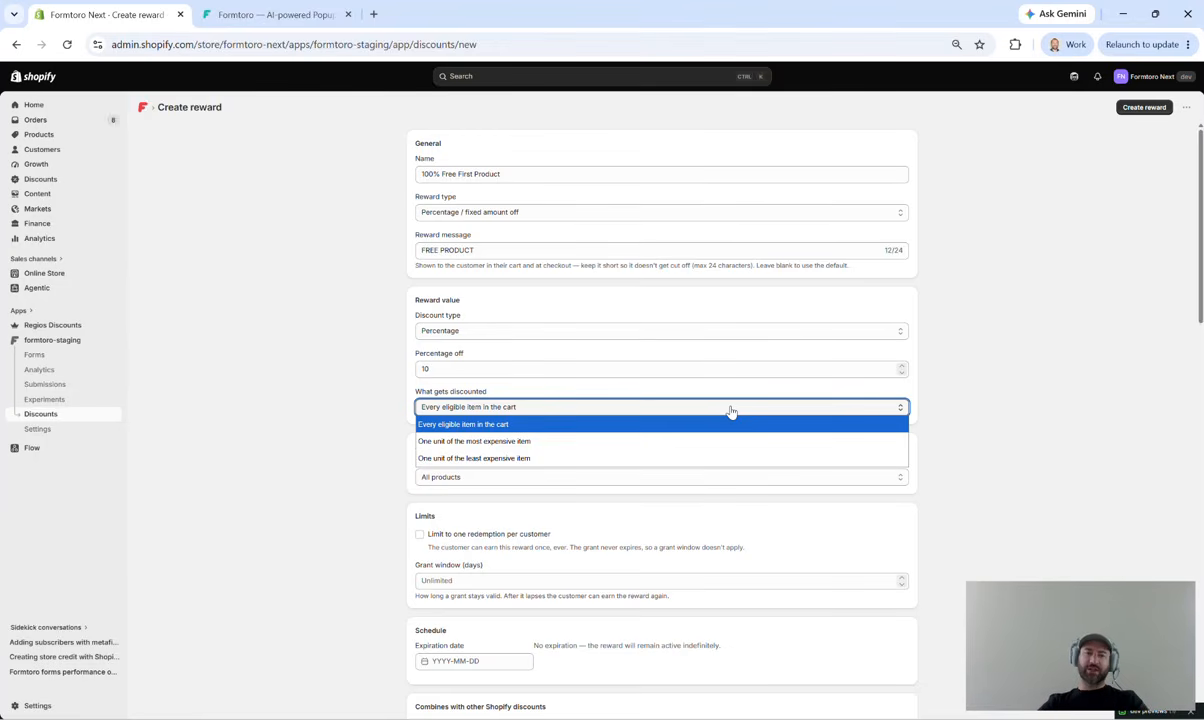
left_click(707, 459)
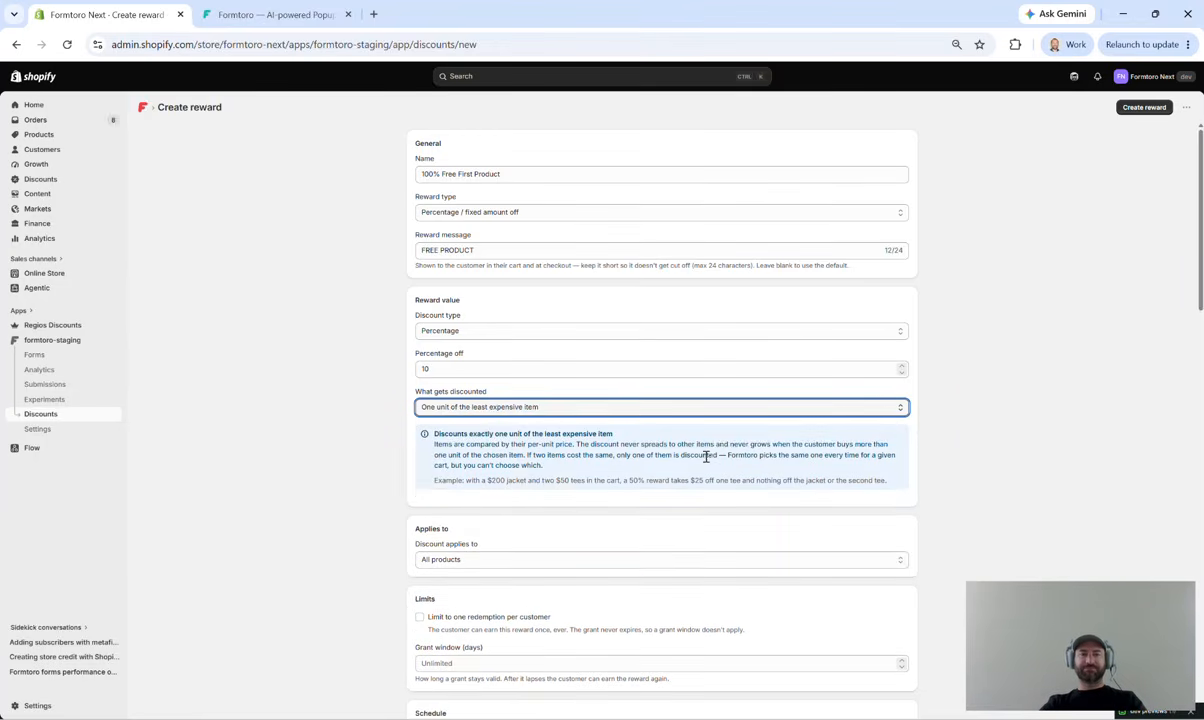
left_click(530, 369)
type("100")
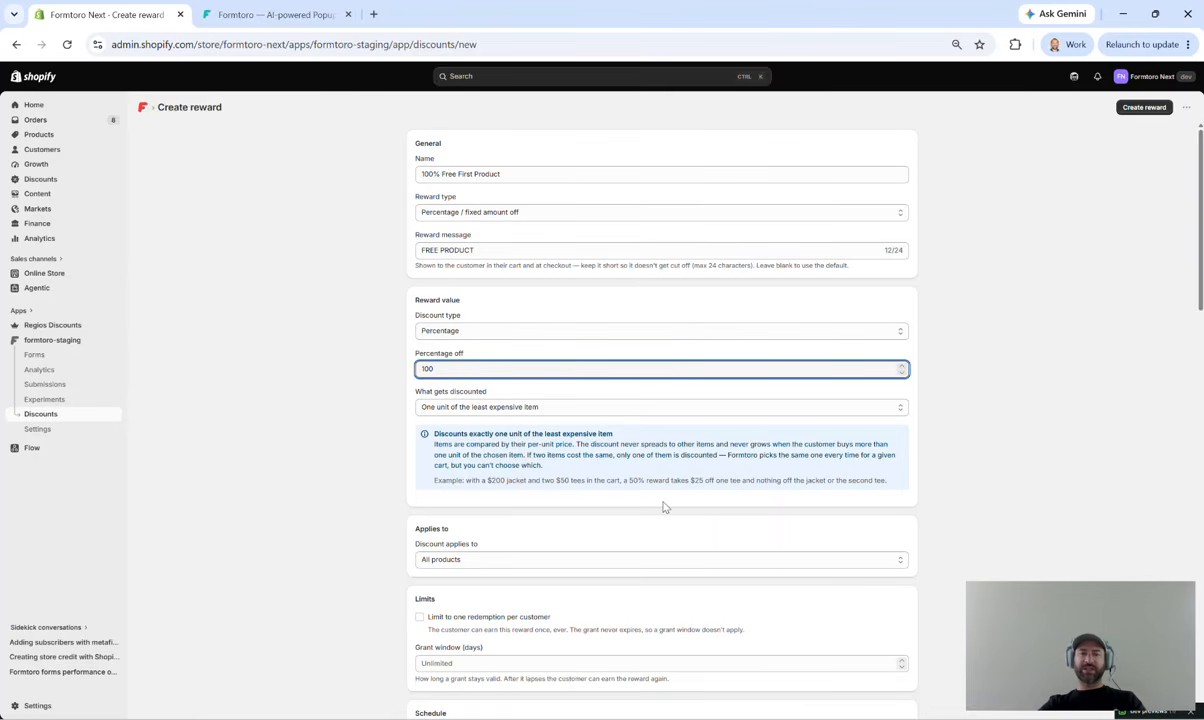
scroll(664, 507, "down", 3)
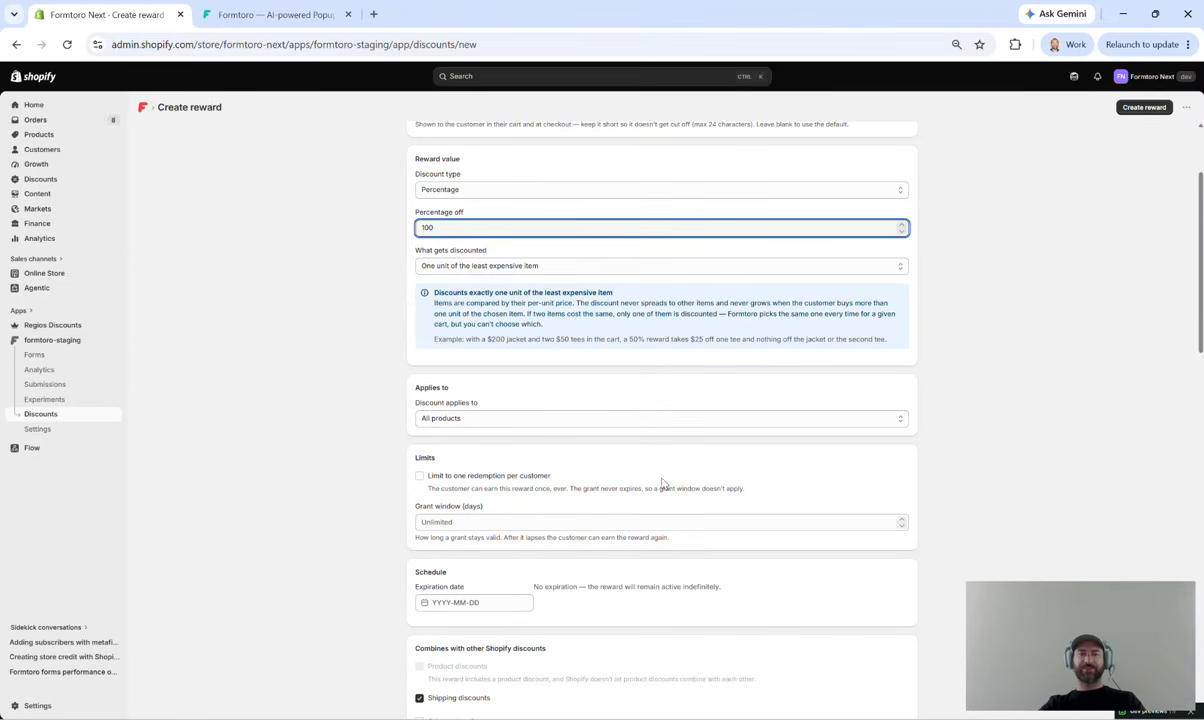
left_click(647, 424)
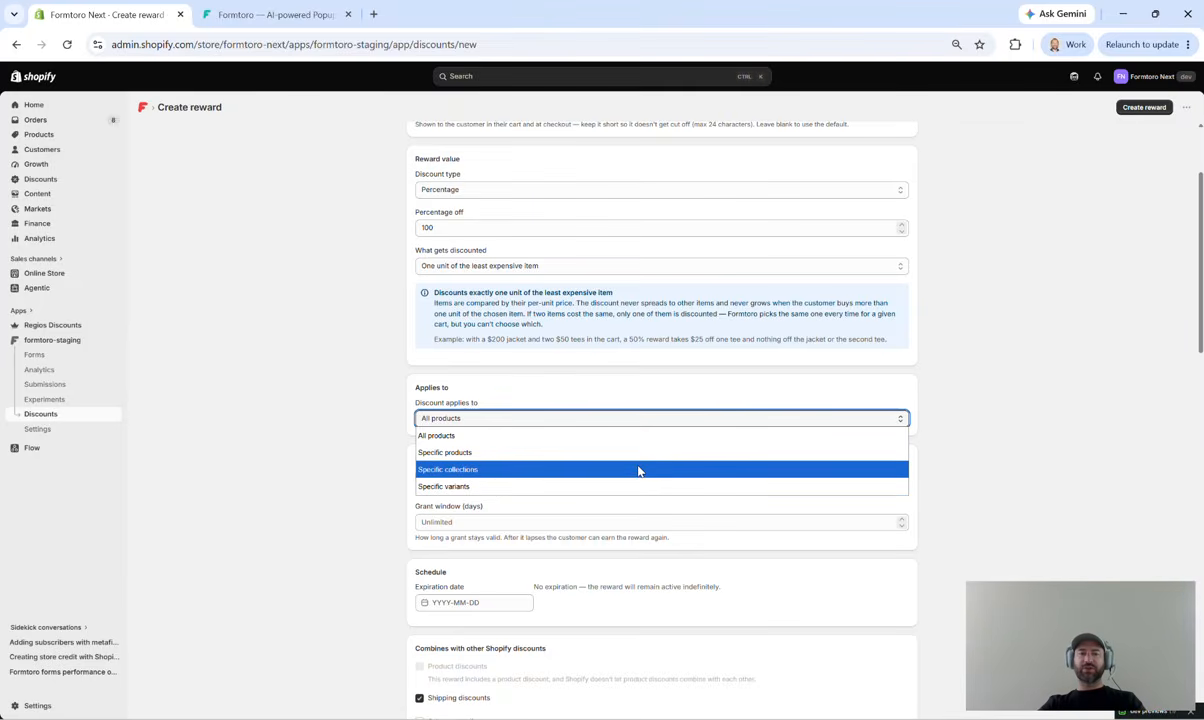
left_click(638, 470)
left_click(540, 442)
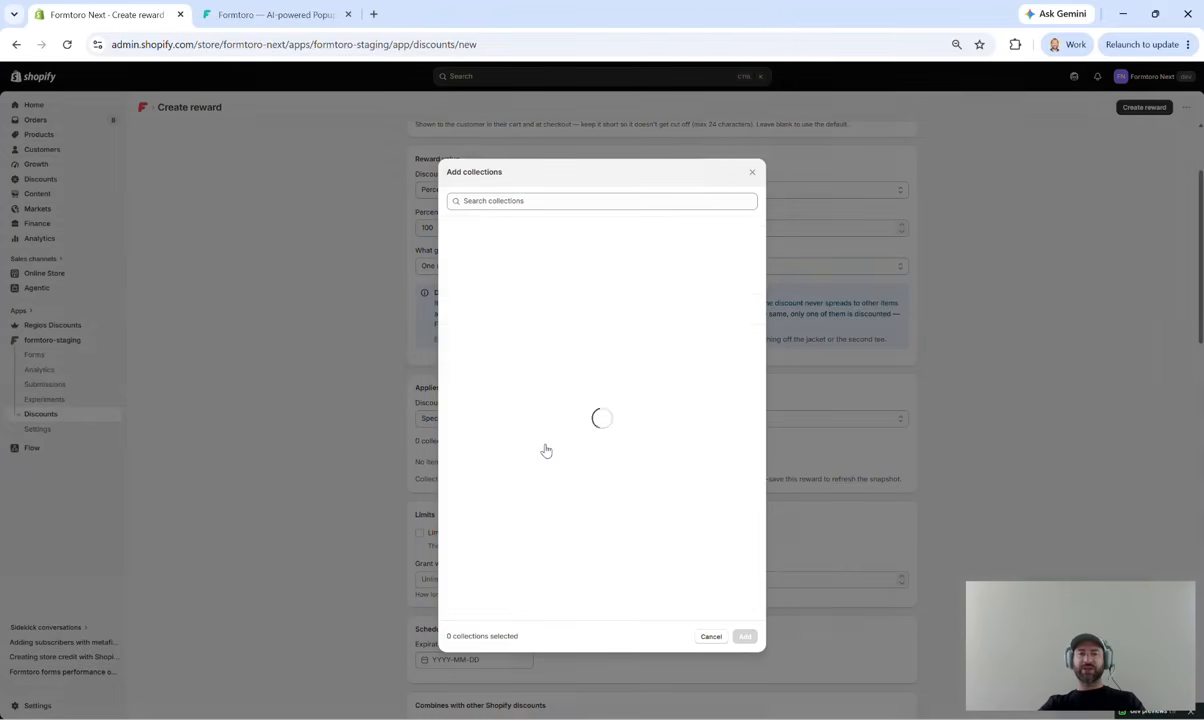
left_click(750, 171)
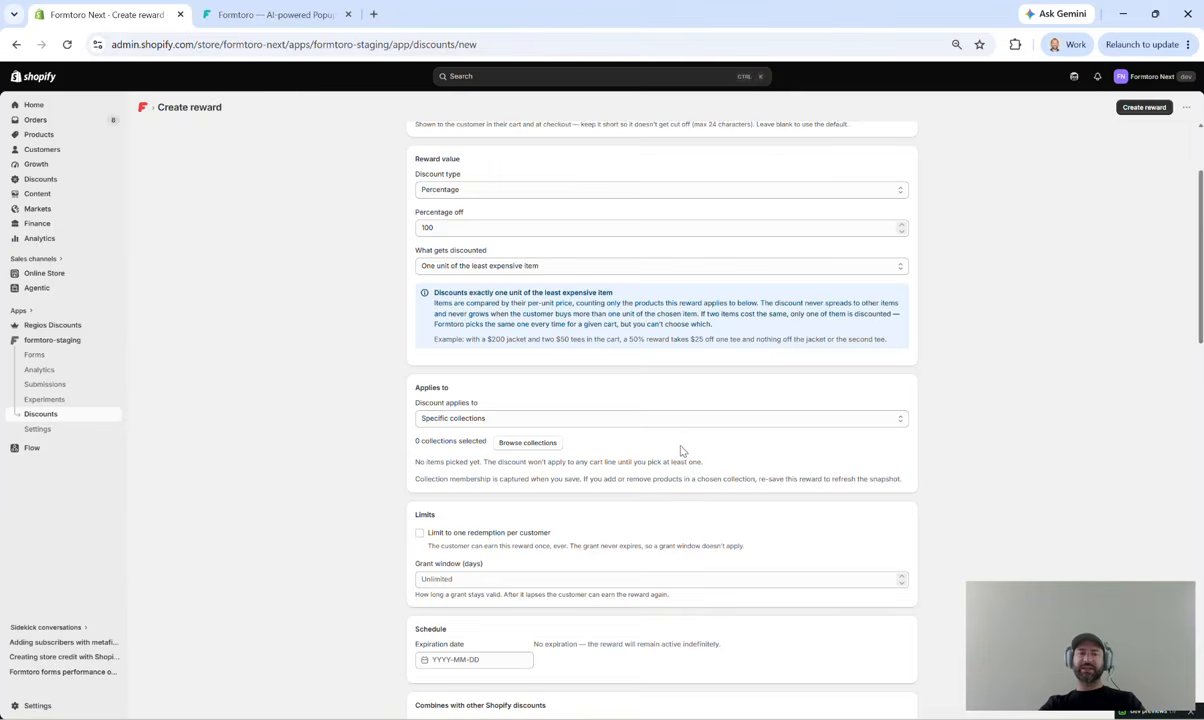
left_click(527, 444)
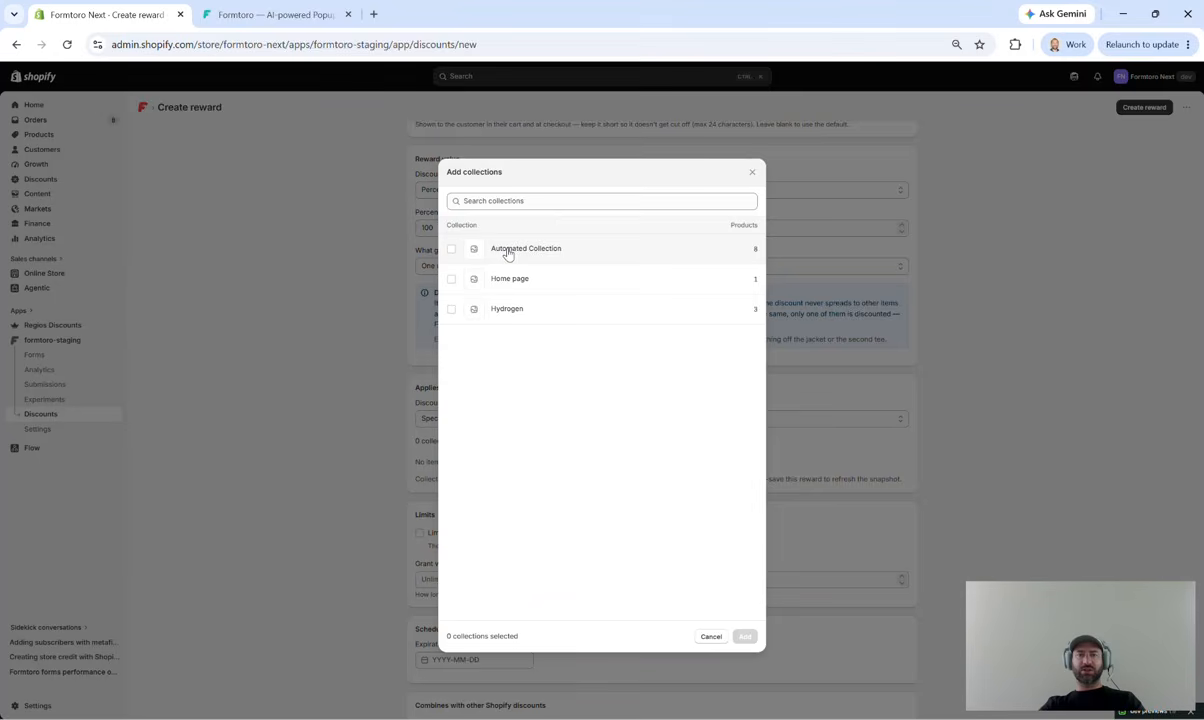
left_click(752, 172)
Step: Restrict the discount to specific products and add the Formtoro Vintage Tee
left_click(546, 418)
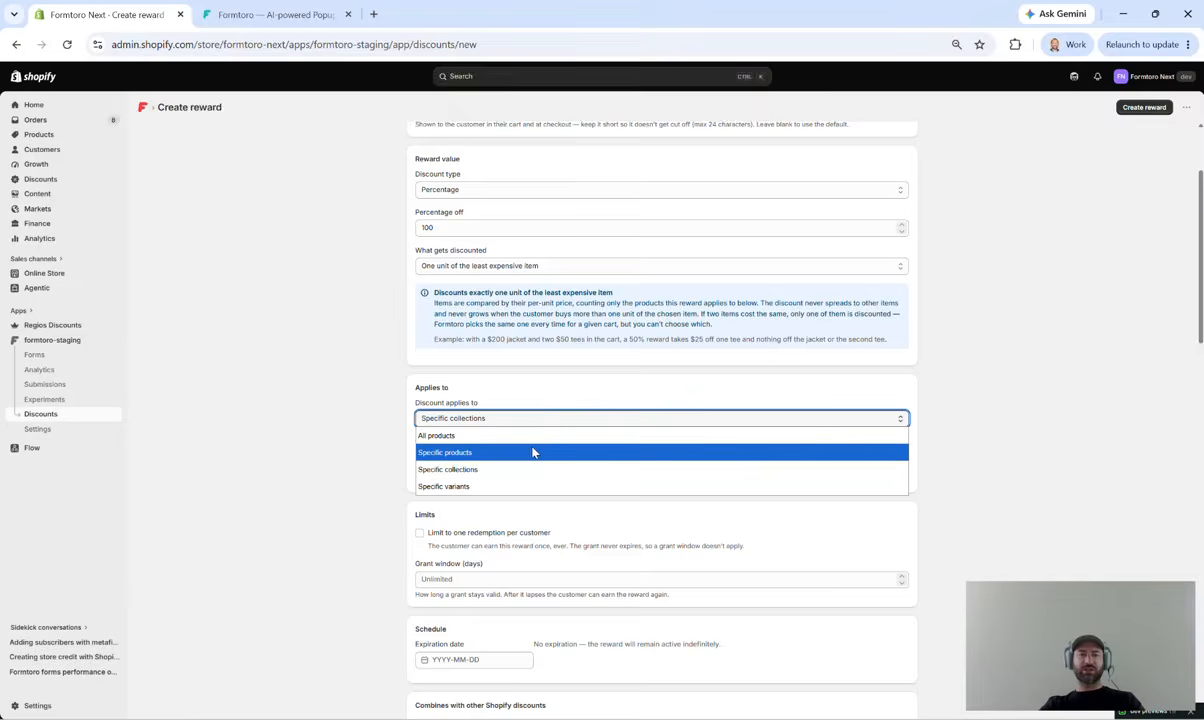
left_click(532, 451)
left_click(531, 446)
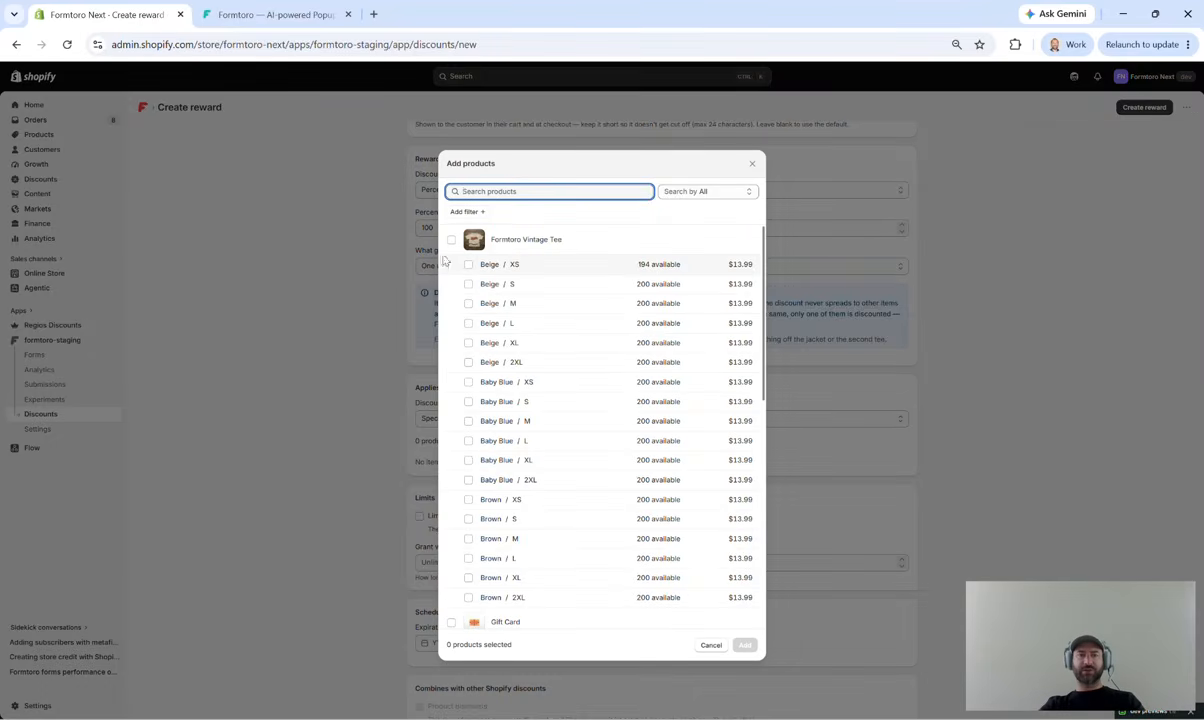
left_click(494, 247)
scroll(564, 430, "down", 2)
scroll(566, 430, "up", 2)
left_click(745, 645)
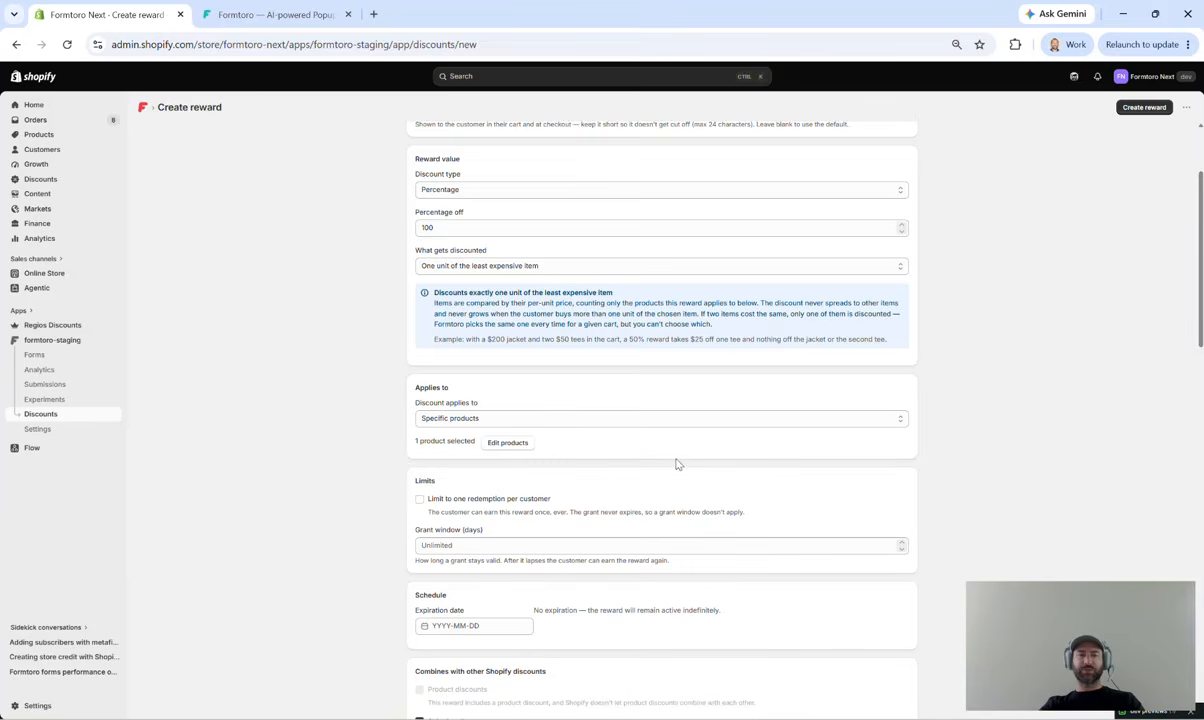
scroll(677, 462, "down", 2)
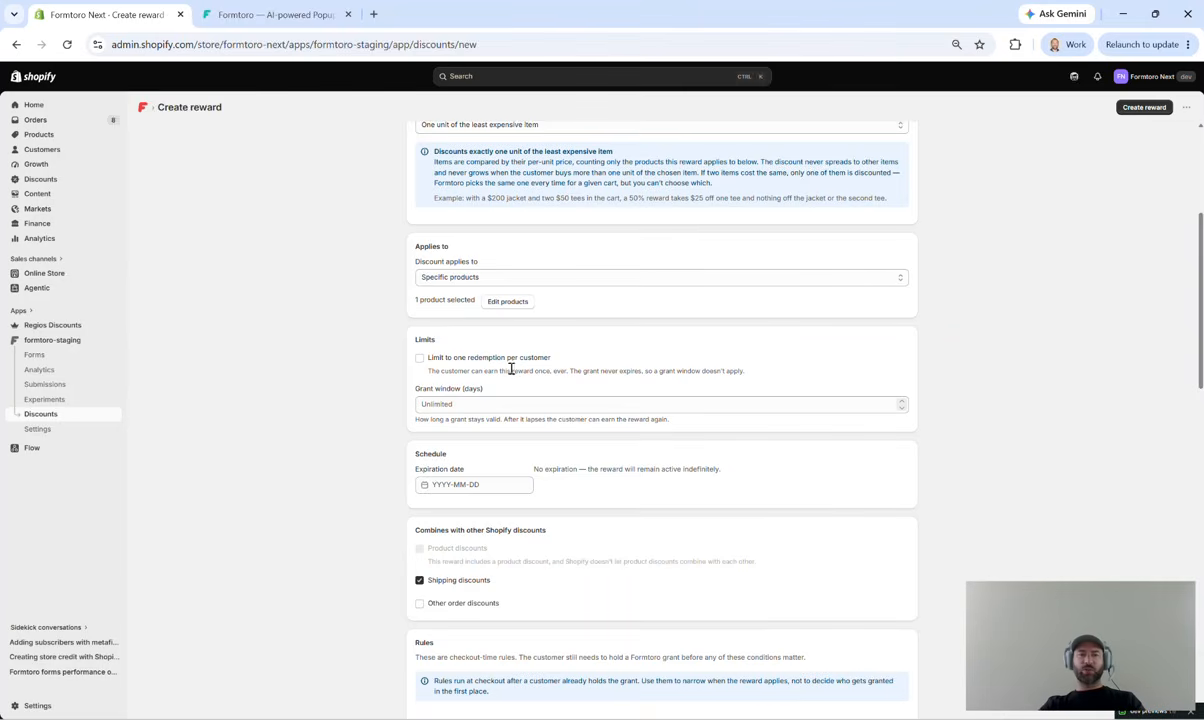
left_click(420, 360)
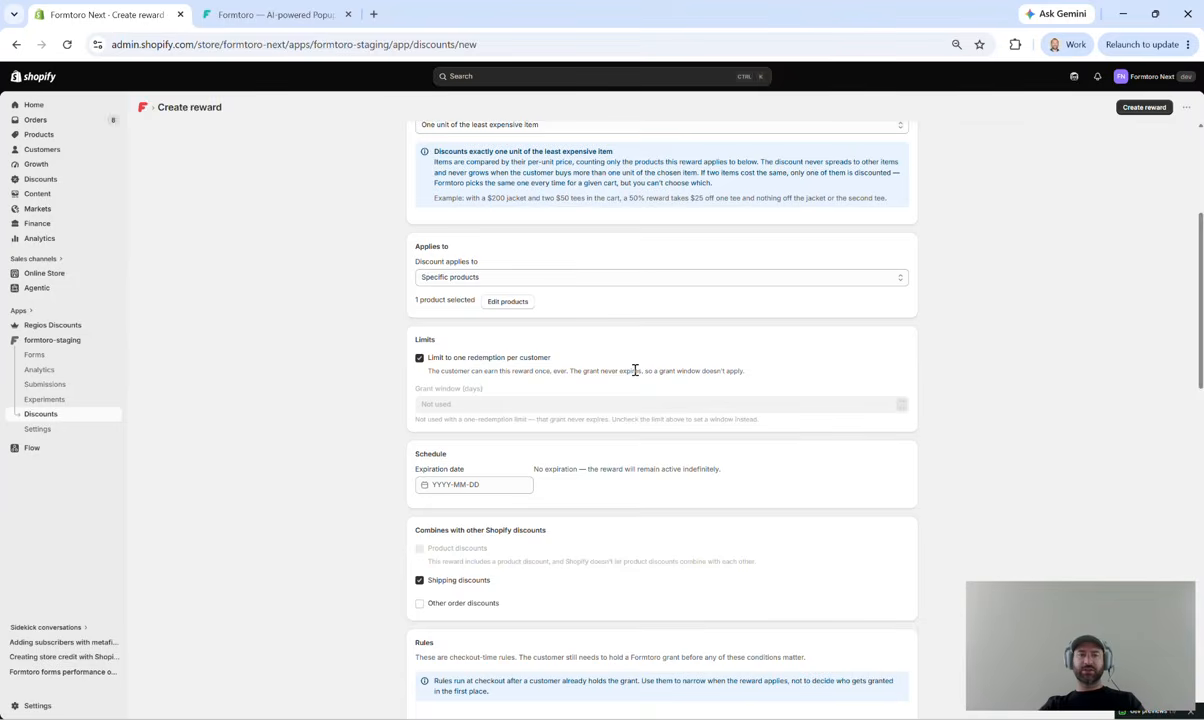
left_click(419, 357)
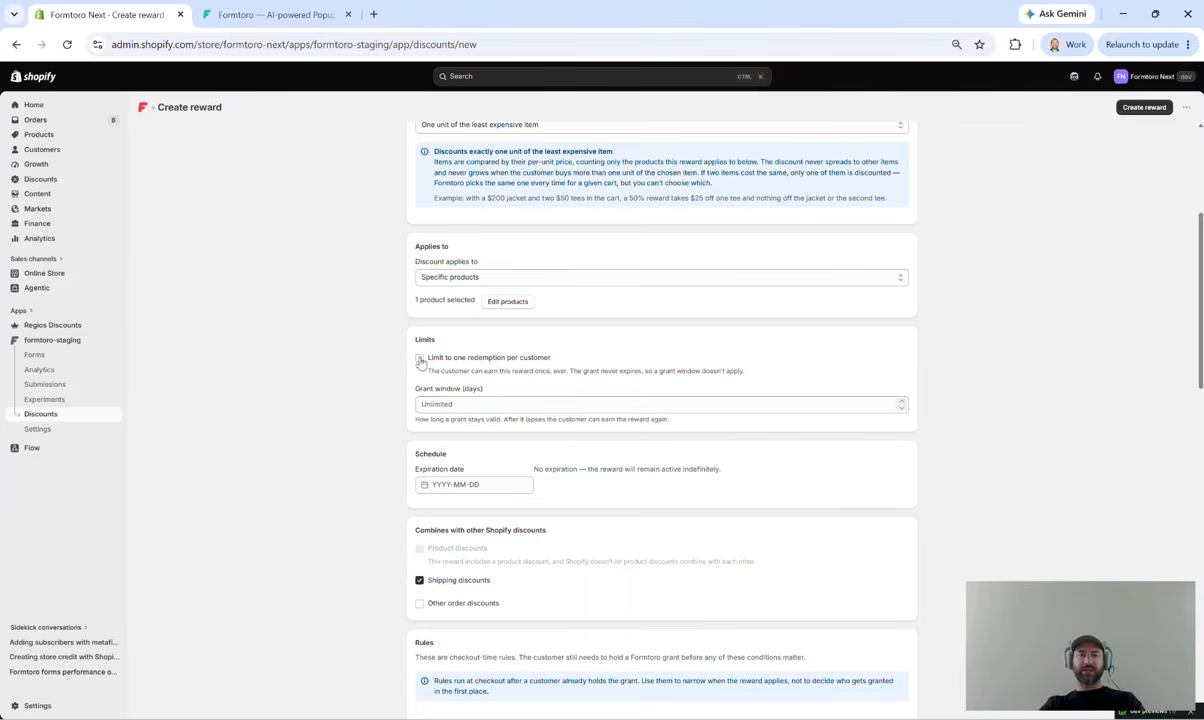
Step: Remove the browser's saved autofill suggestions from the grant window field, leaving the field empty
left_click(524, 405)
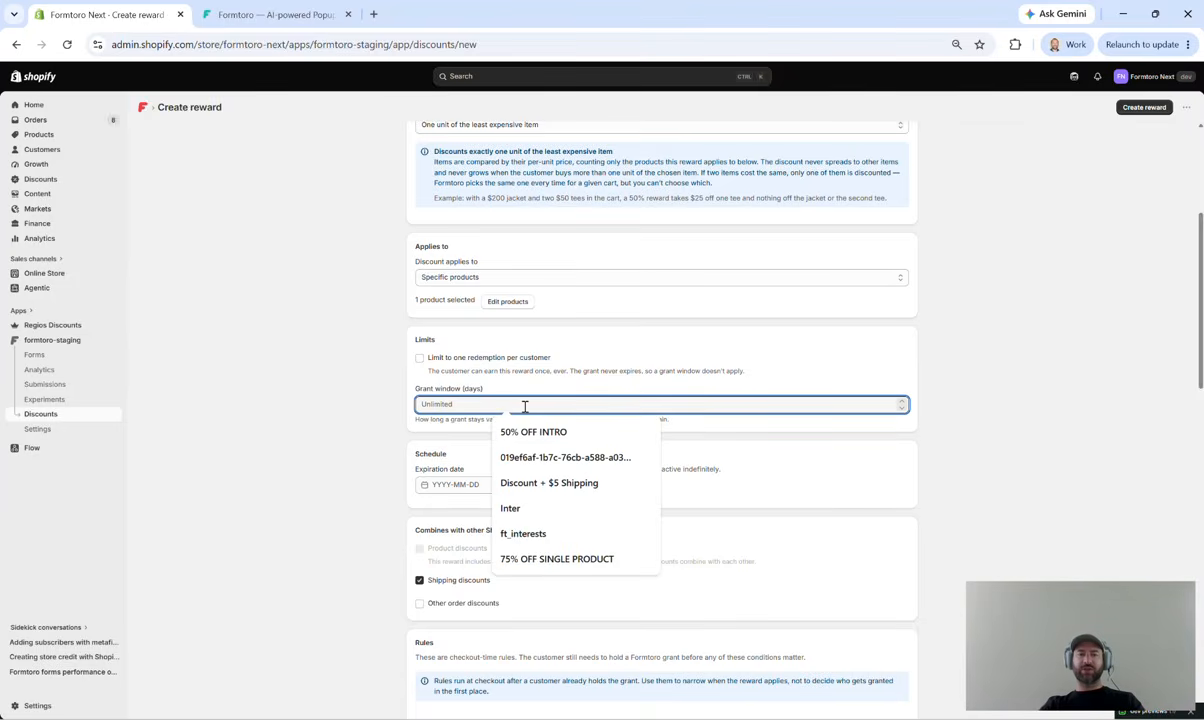
left_click(645, 432)
left_click(645, 432)
left_click(628, 432)
left_click(628, 432)
left_click(628, 432)
left_click(629, 431)
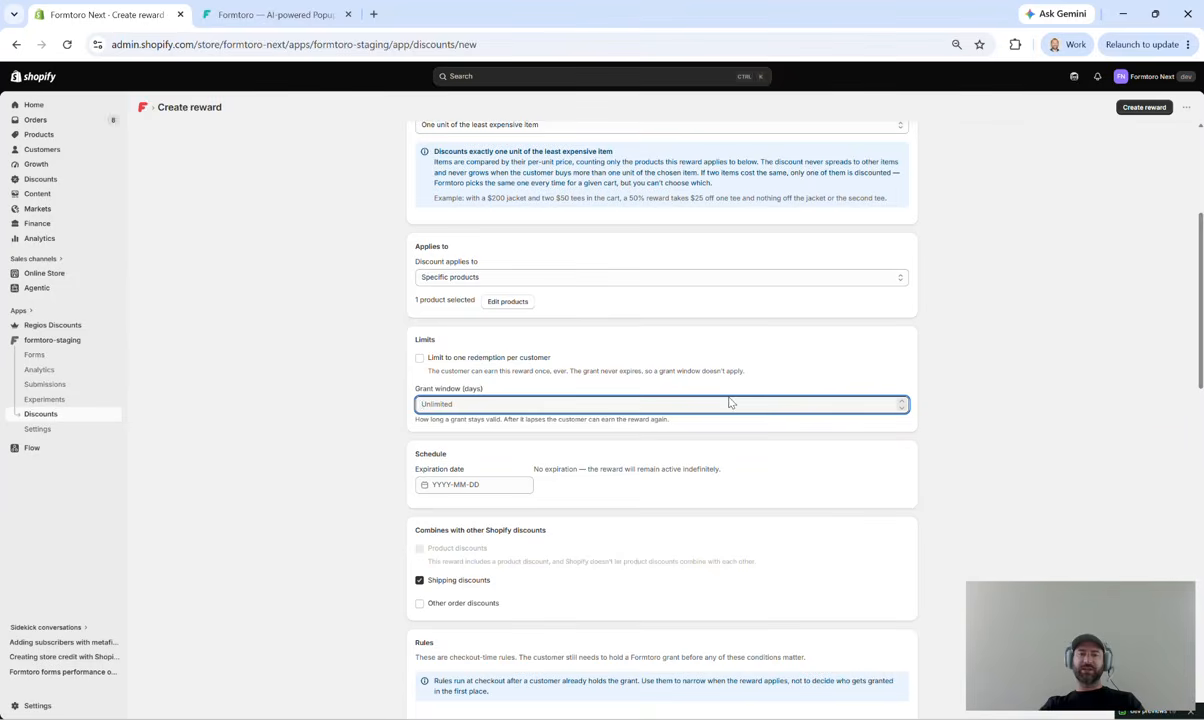
Step: Limit the reward to one redemption per customer and stop it from combining with shipping discounts
left_click(419, 357)
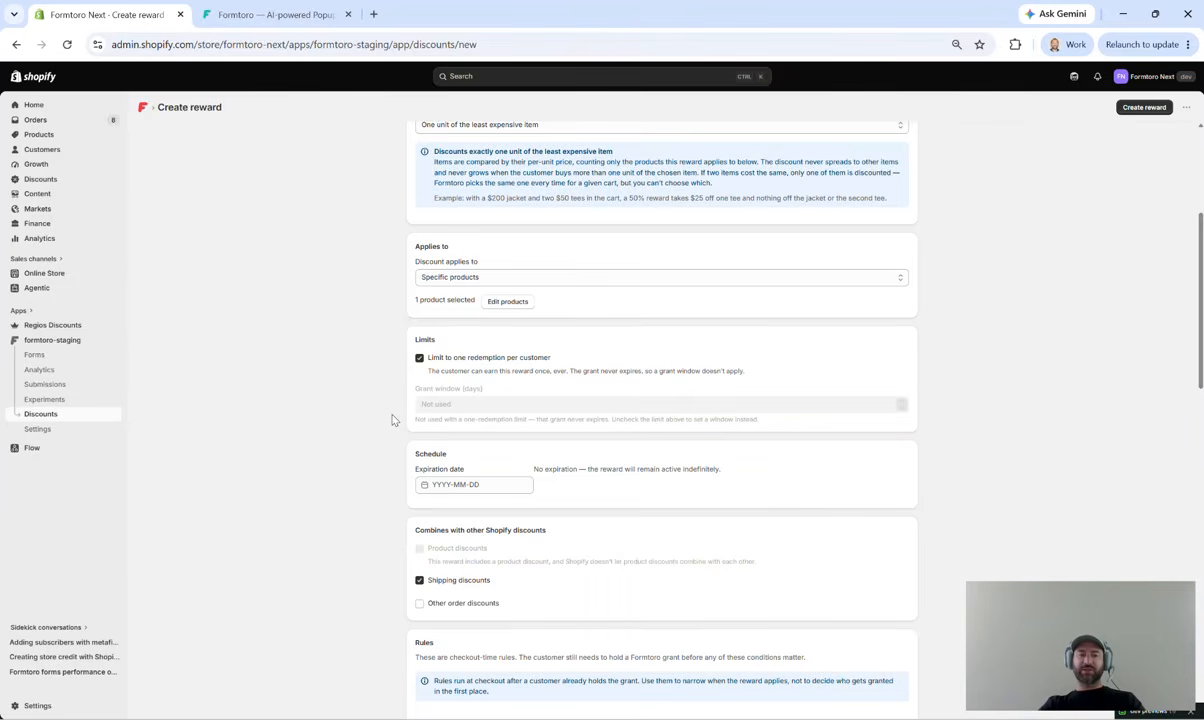
scroll(393, 420, "down", 4)
scroll(393, 420, "up", 1)
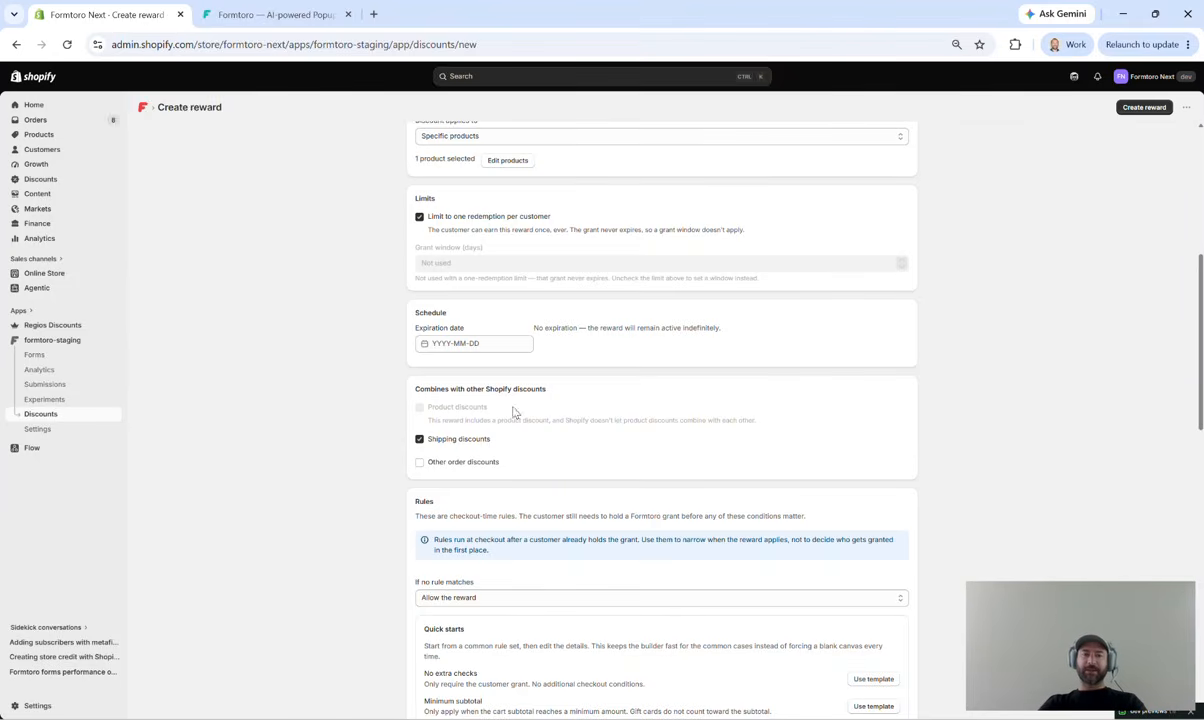
scroll(525, 449, "down", 1)
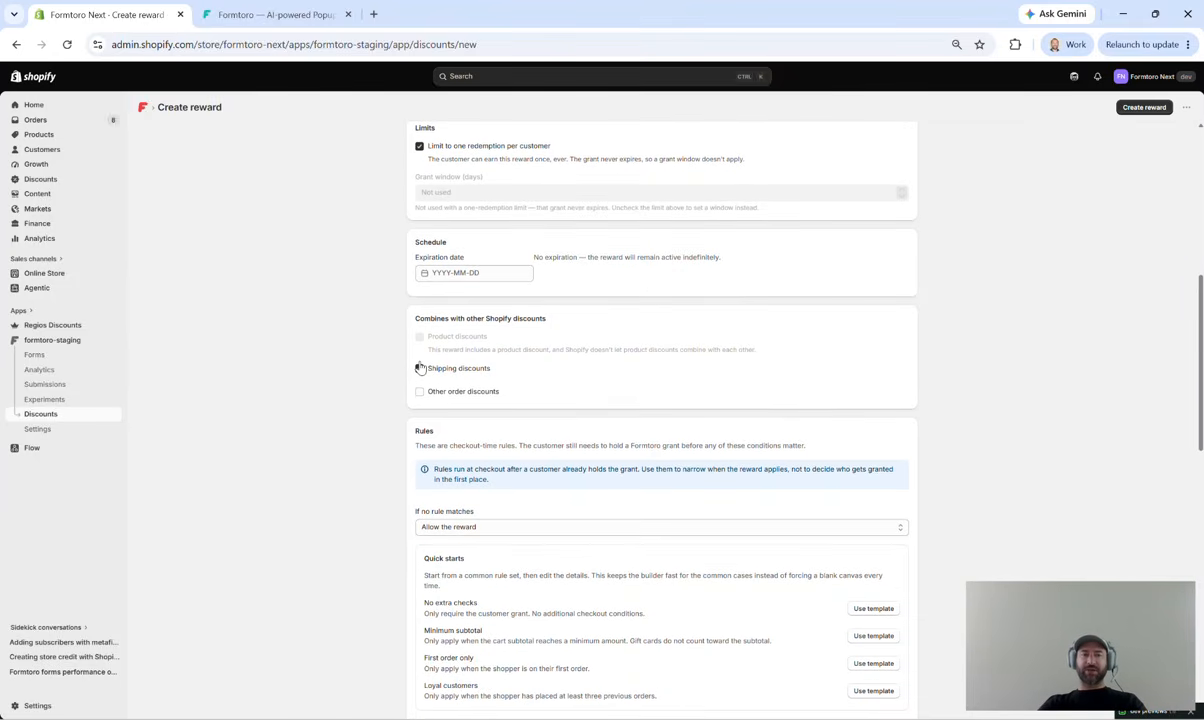
left_click(420, 369)
Step: Add a checkout rule to the reward from the "First order only" quick-start template
scroll(567, 385, "down", 2)
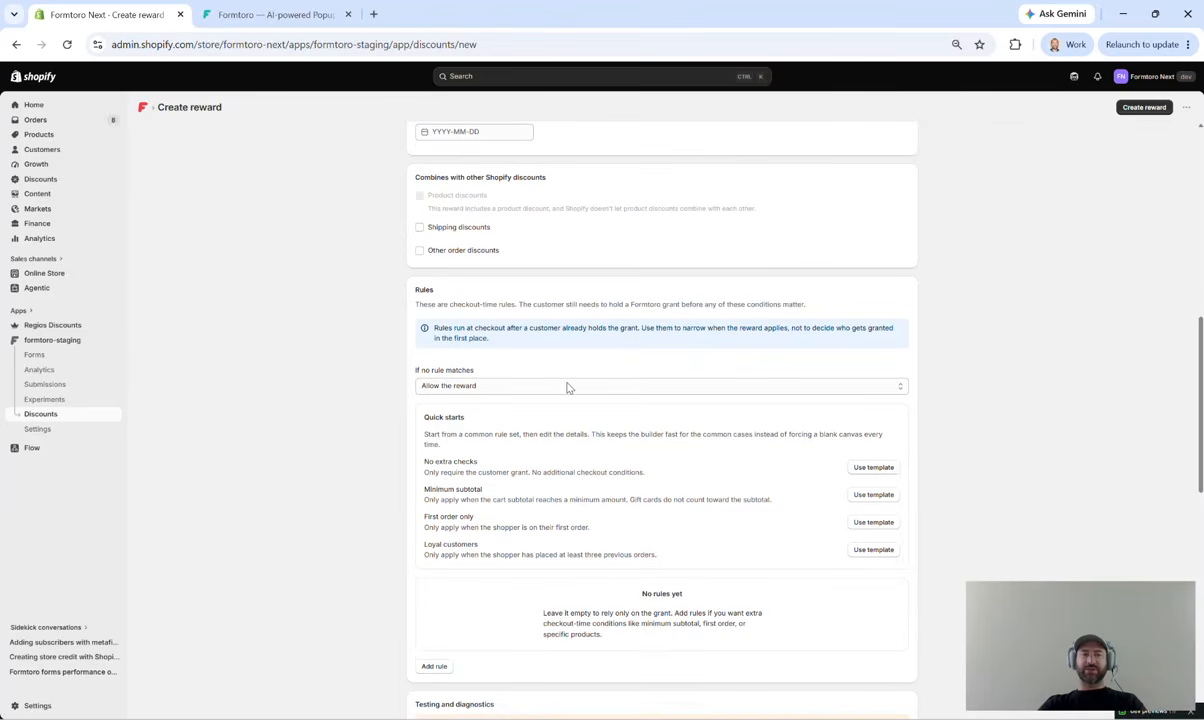
scroll(567, 387, "down", 1)
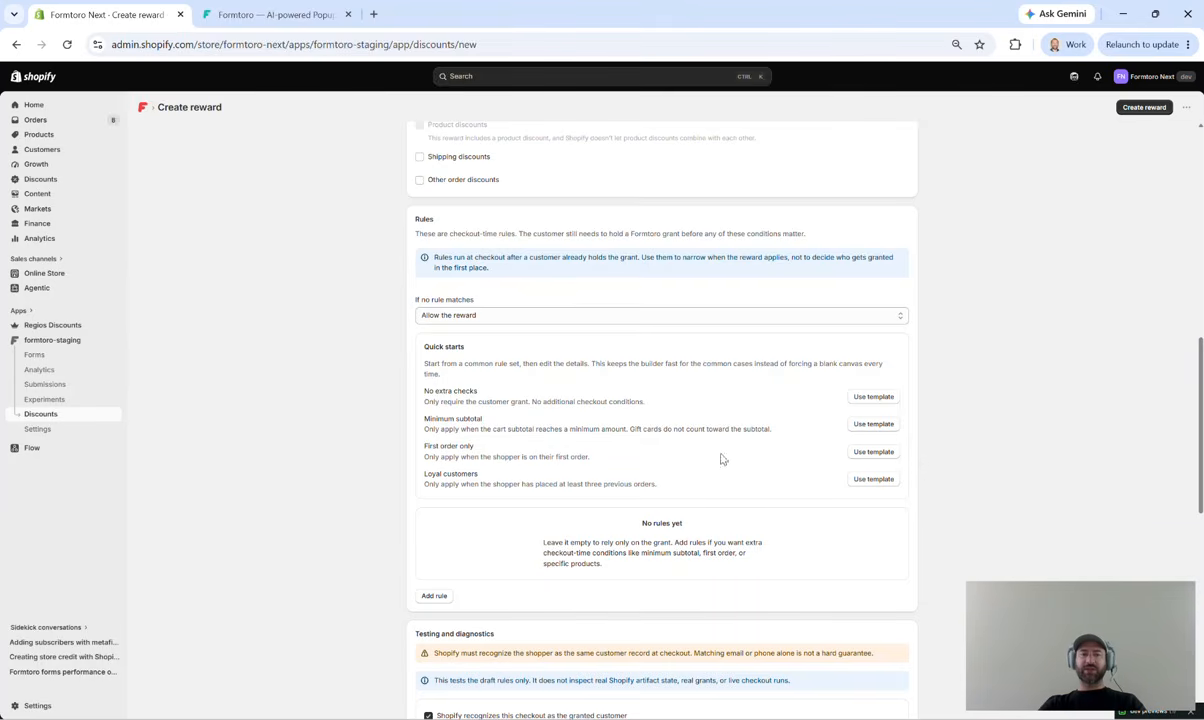
left_click(871, 452)
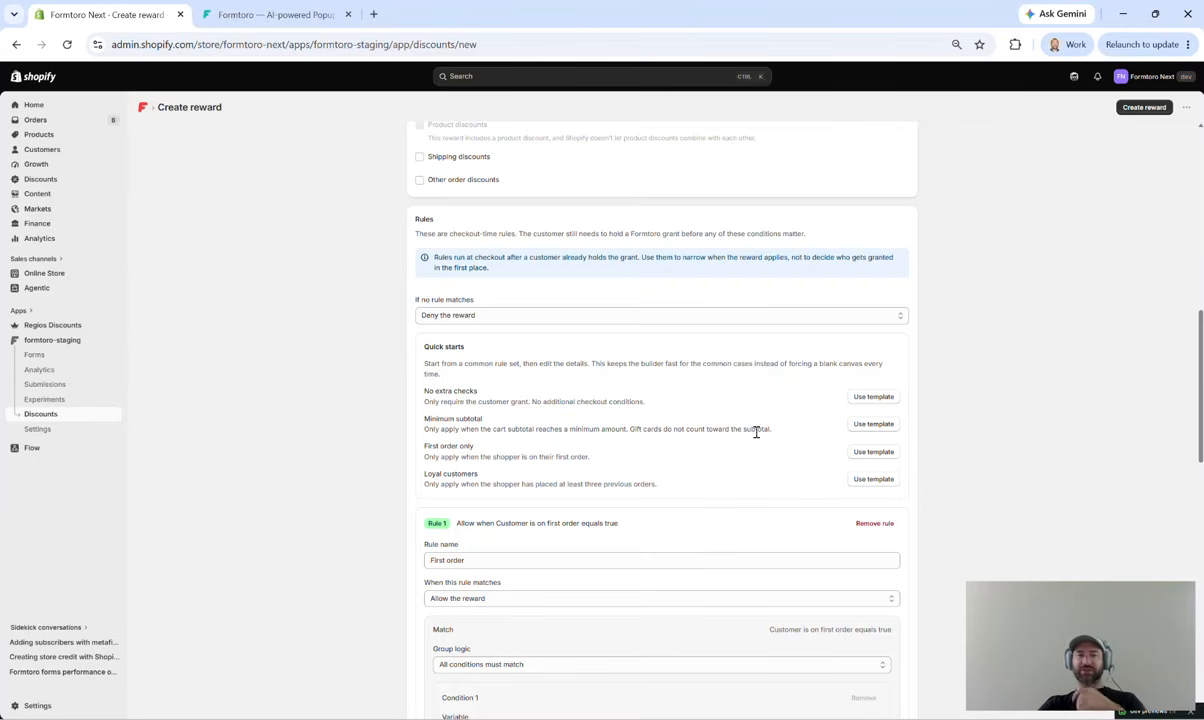
scroll(756, 432, "down", 3)
scroll(756, 432, "down", 6)
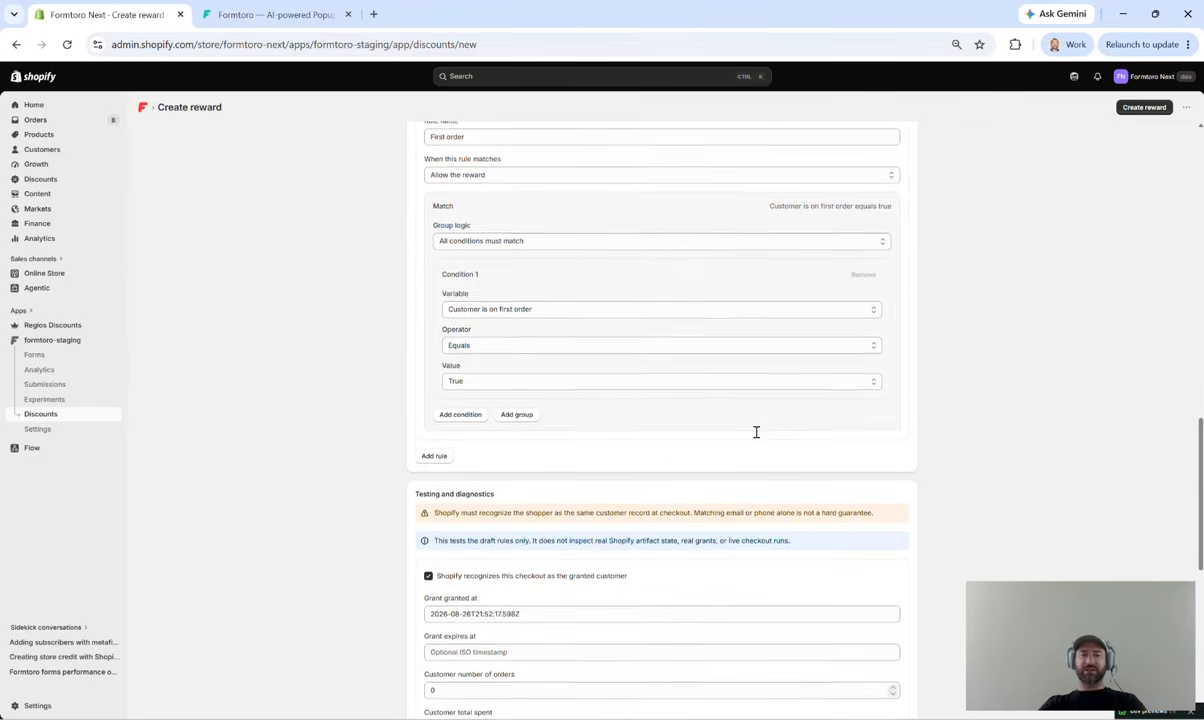
scroll(756, 432, "down", 2)
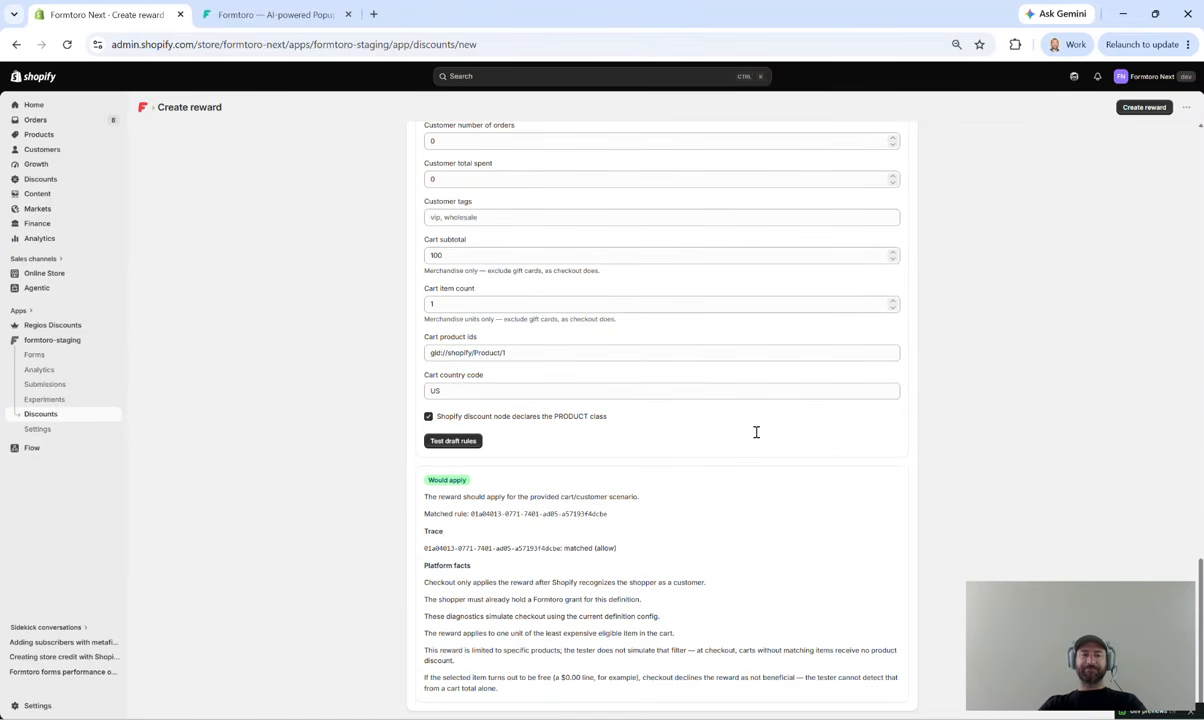
Step: Change the reward type to Product + shipping, leaving the FREE PRODUCT message in place
scroll(756, 432, "up", 10)
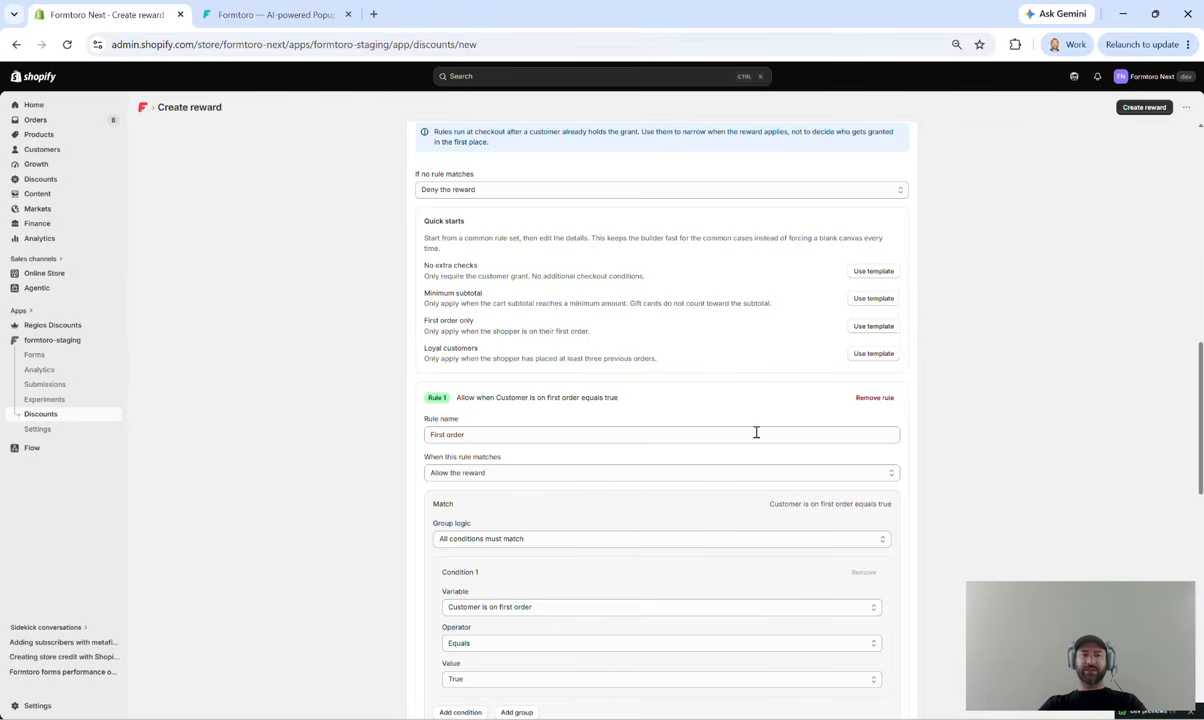
scroll(756, 432, "up", 3)
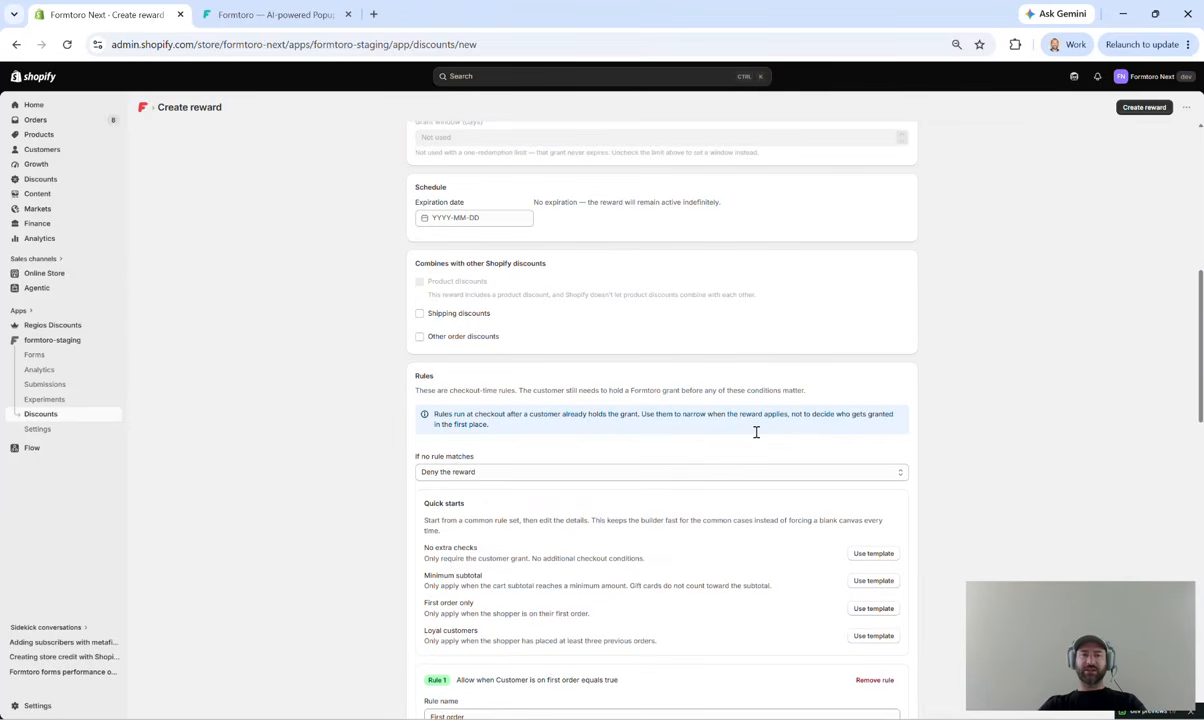
scroll(756, 432, "up", 6)
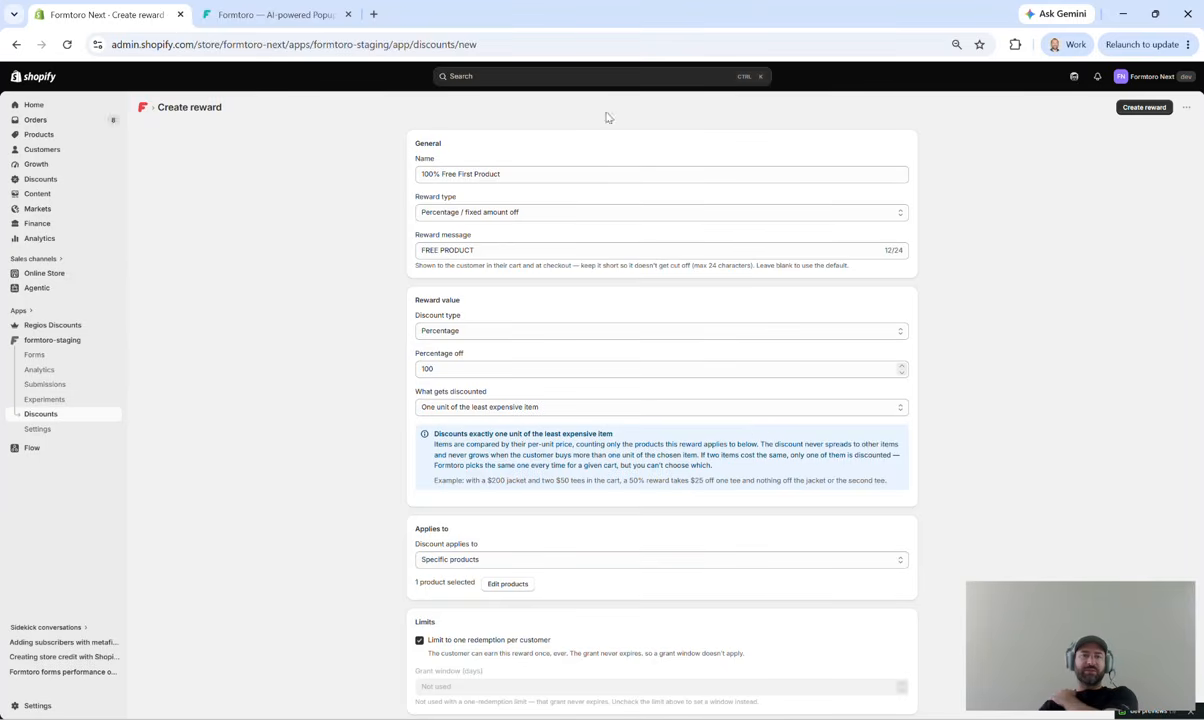
left_click(563, 215)
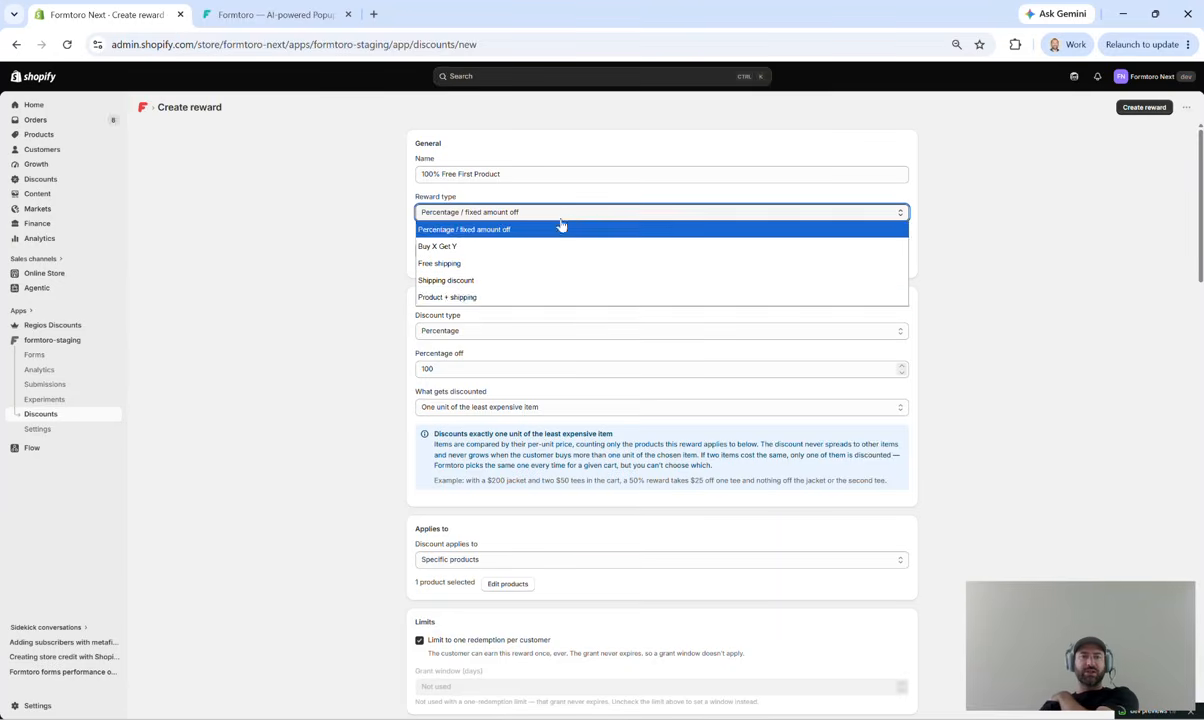
left_click(532, 298)
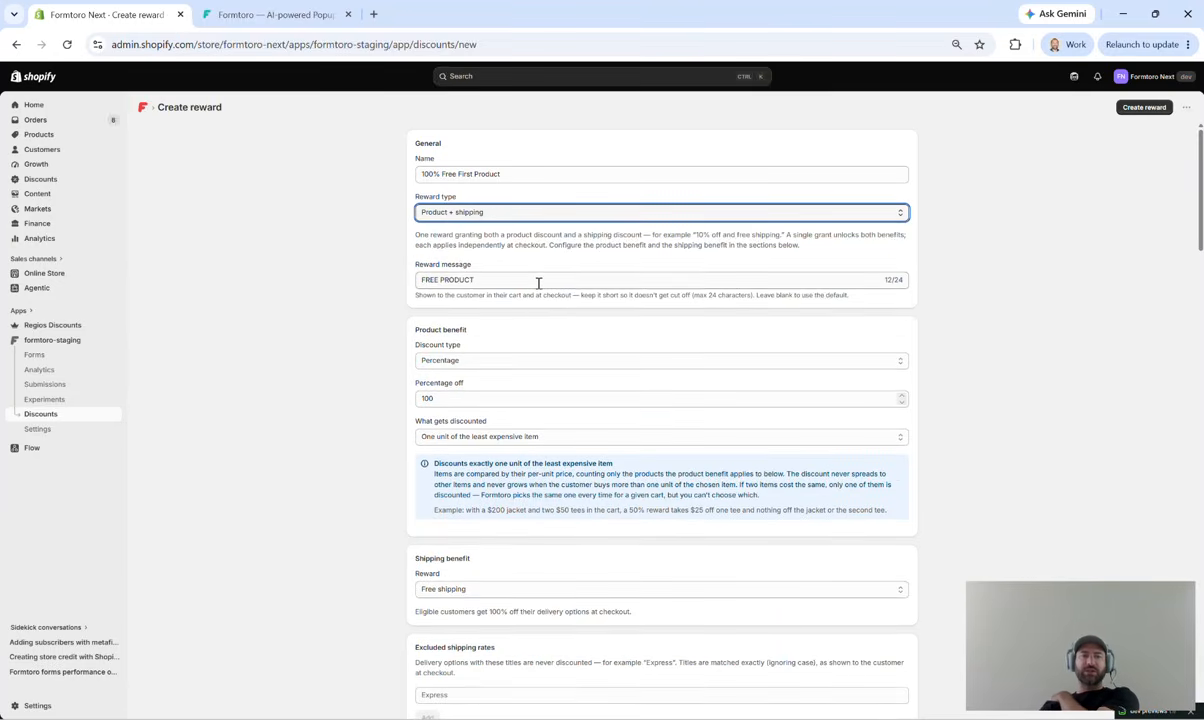
left_click(538, 280)
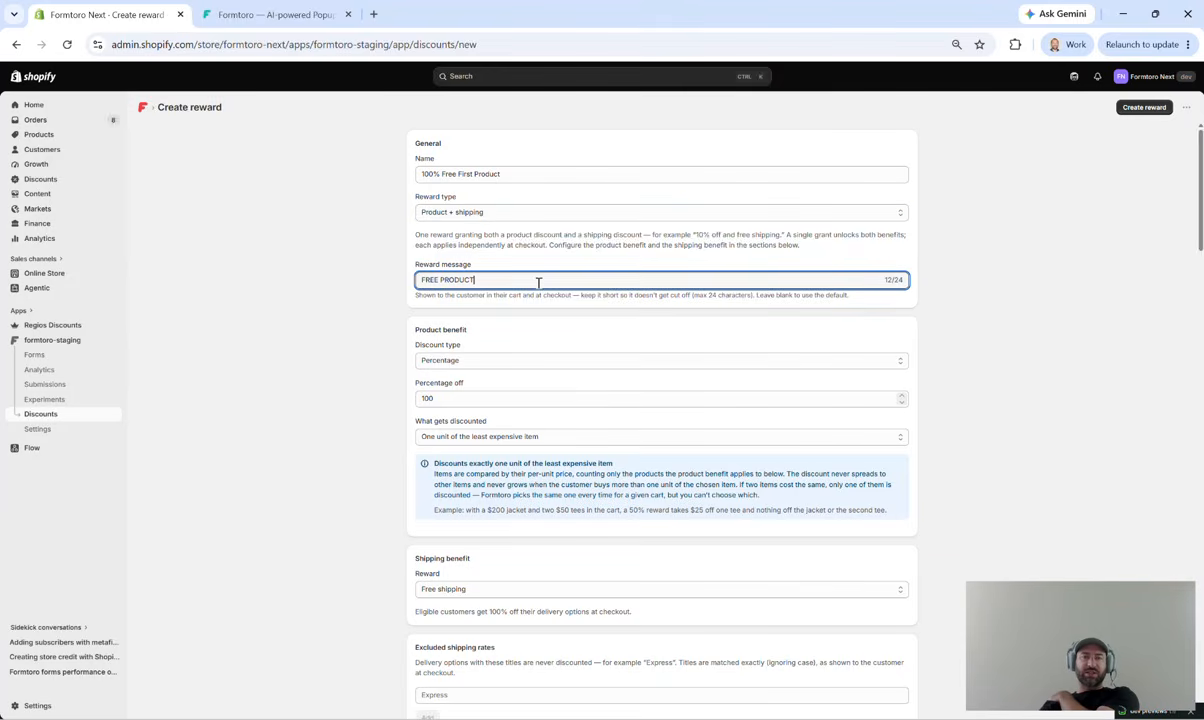
Step: Choose Free shipping as the reward's shipping benefit
scroll(535, 310, "down", 3)
scroll(535, 319, "down", 1)
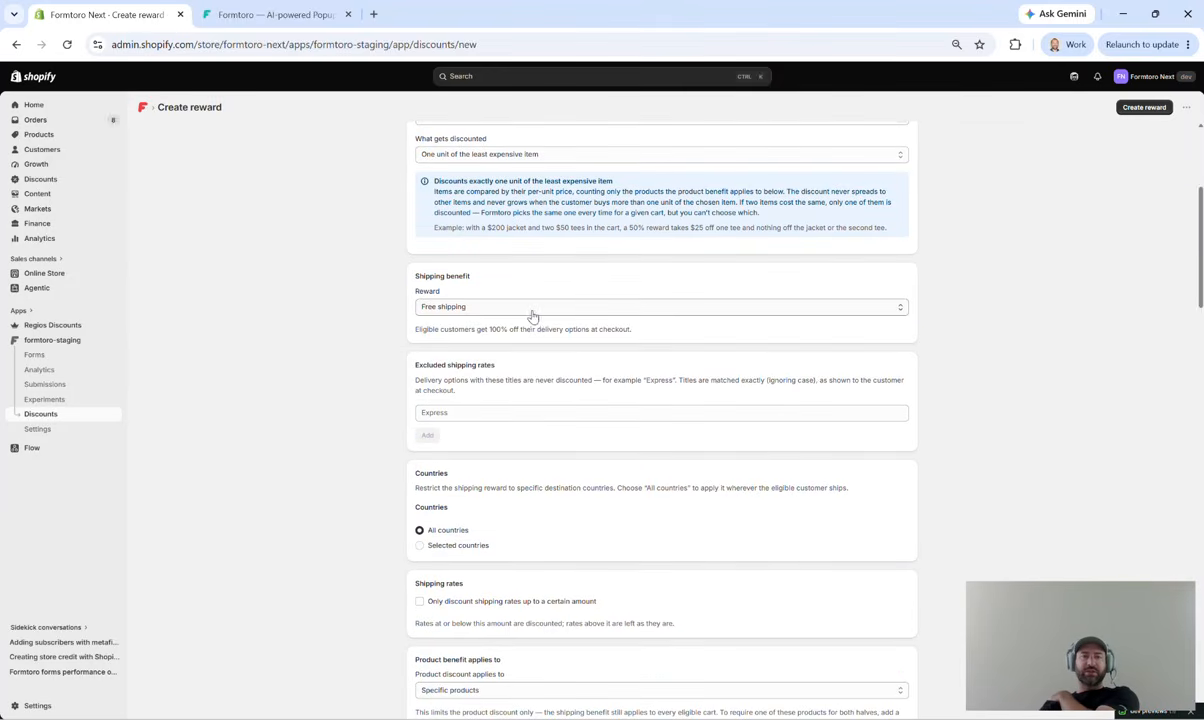
left_click(532, 308)
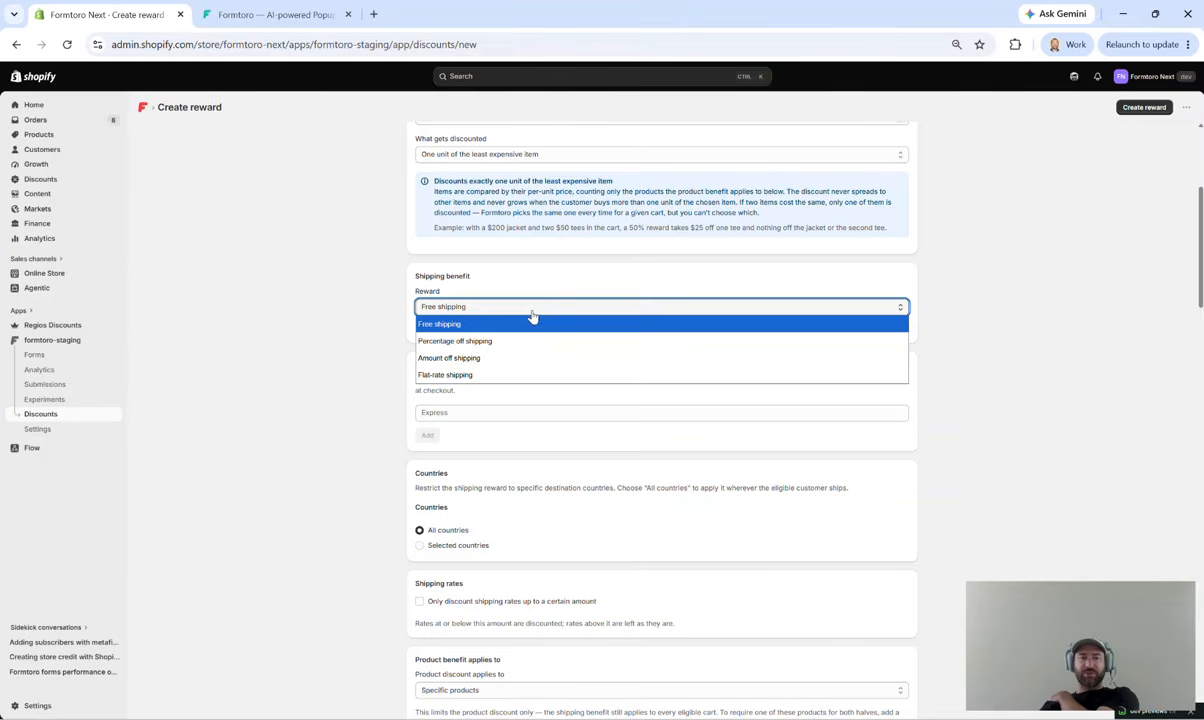
left_click(532, 316)
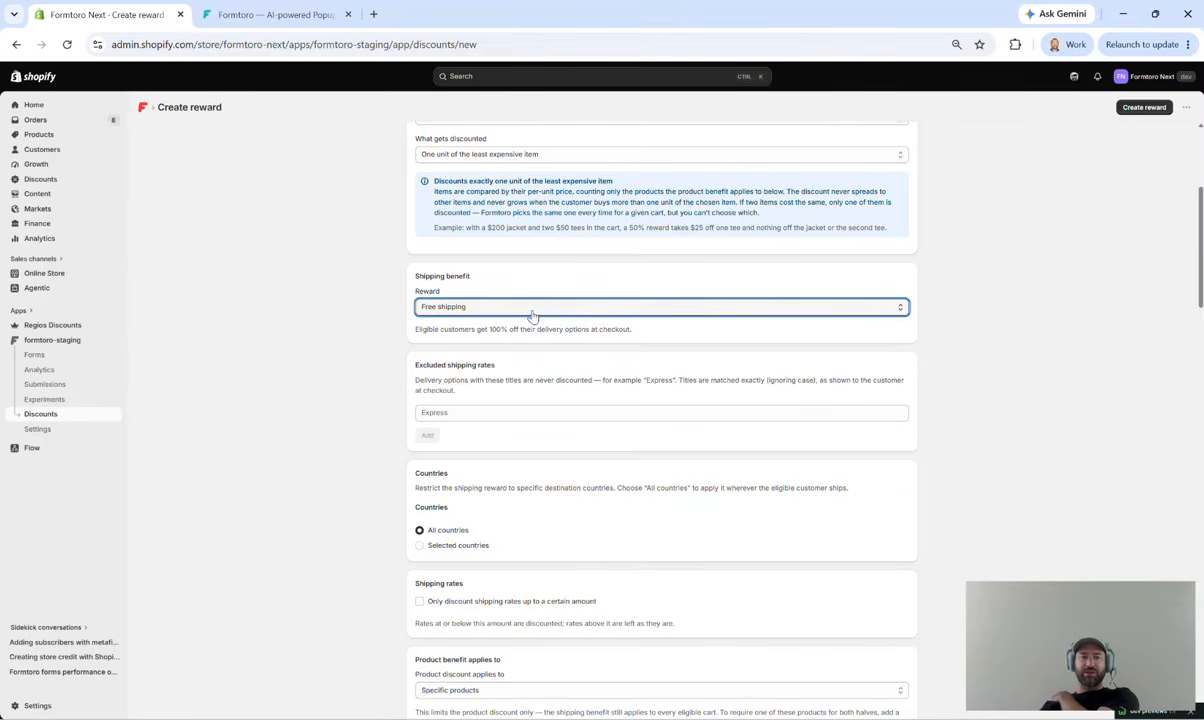
Step: Examine the shipping benefit's excluded rates, destination countries and rate cap options
scroll(532, 316, "down", 1)
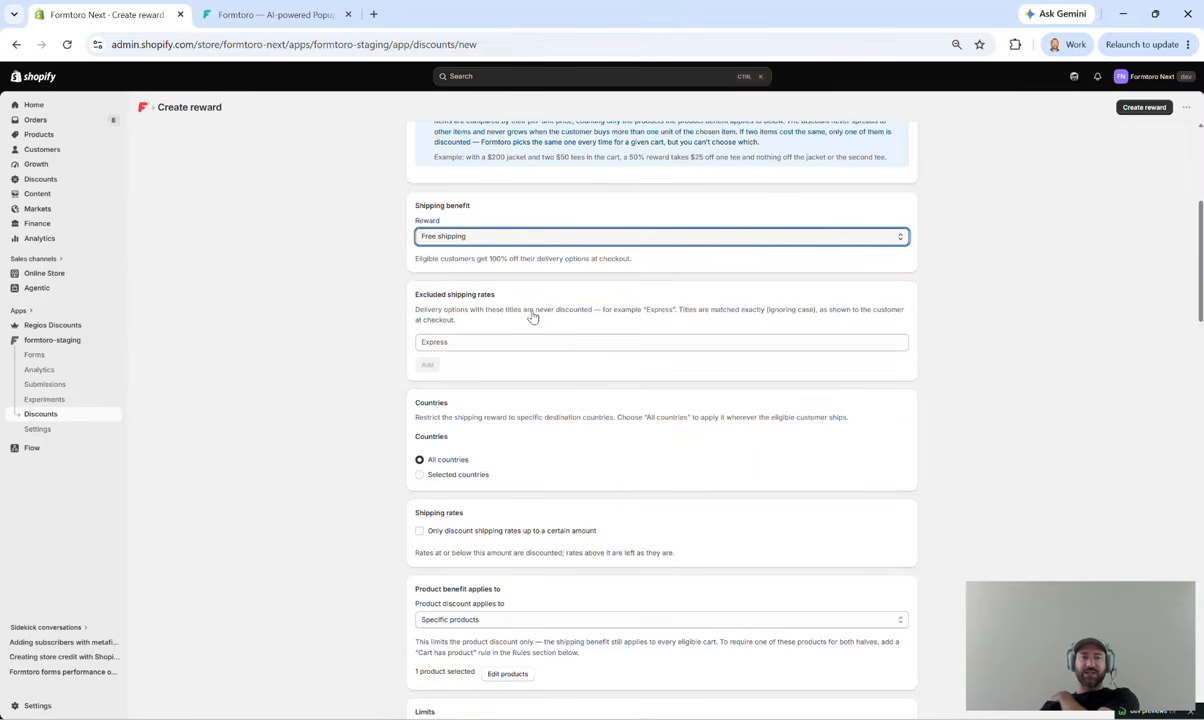
left_click(473, 344)
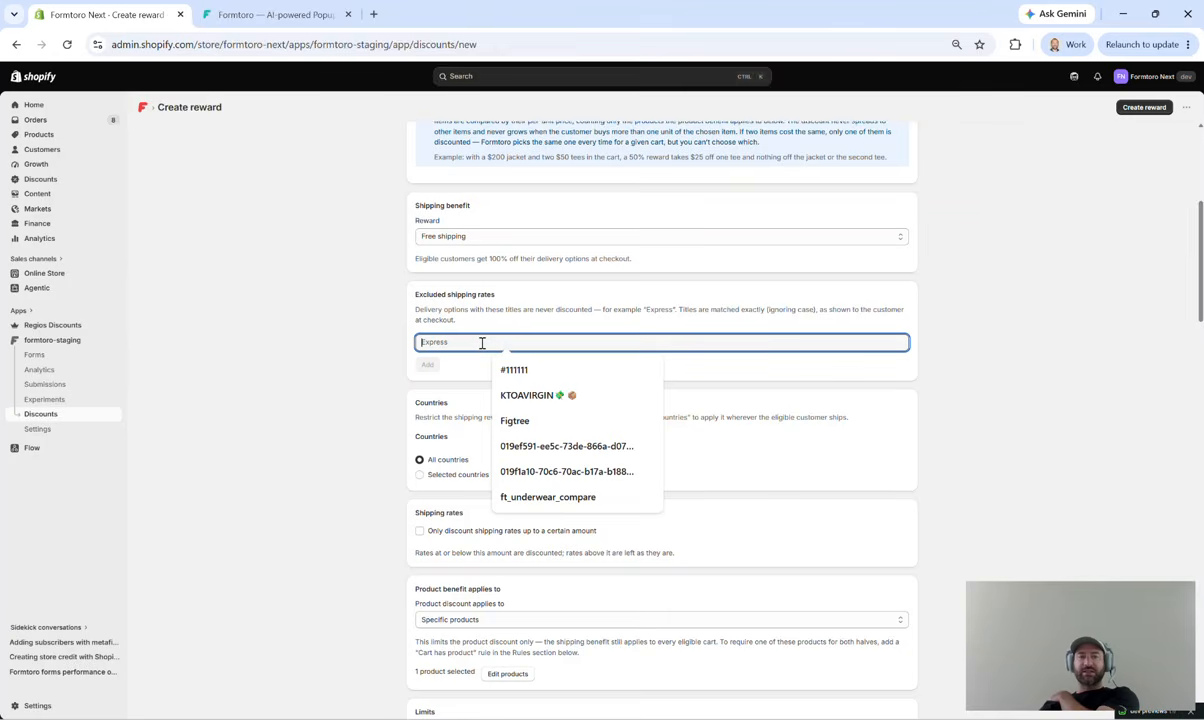
left_click(610, 321)
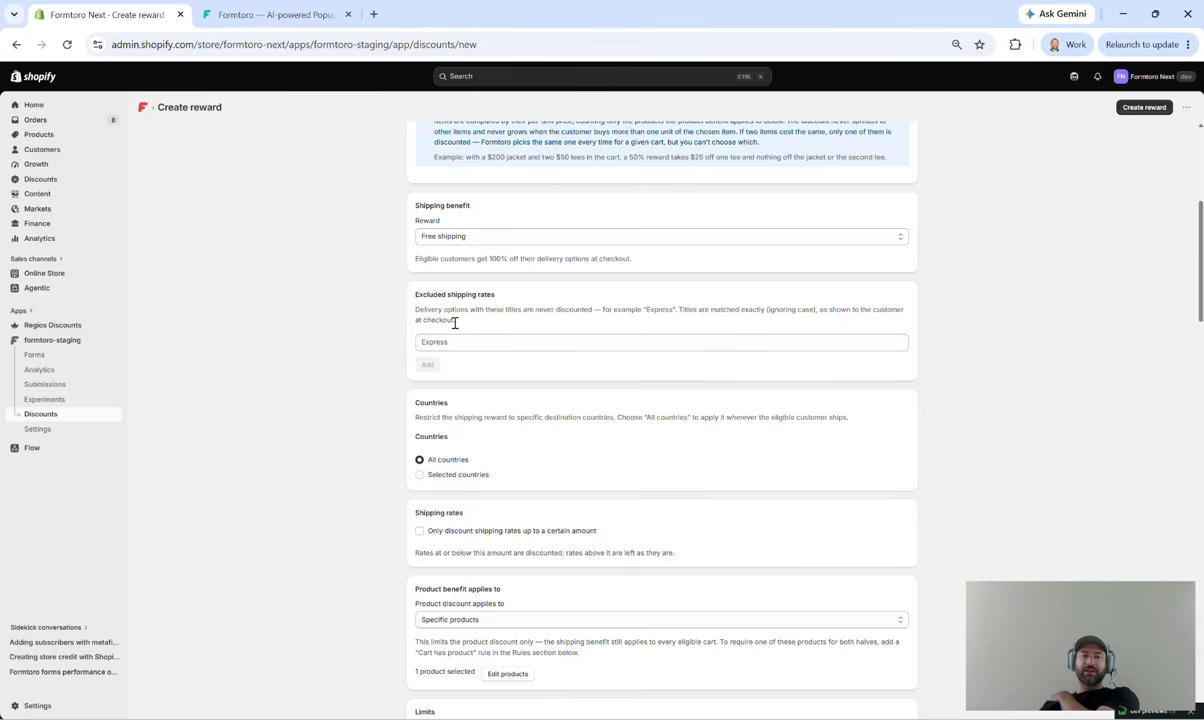
scroll(455, 322, "down", 2)
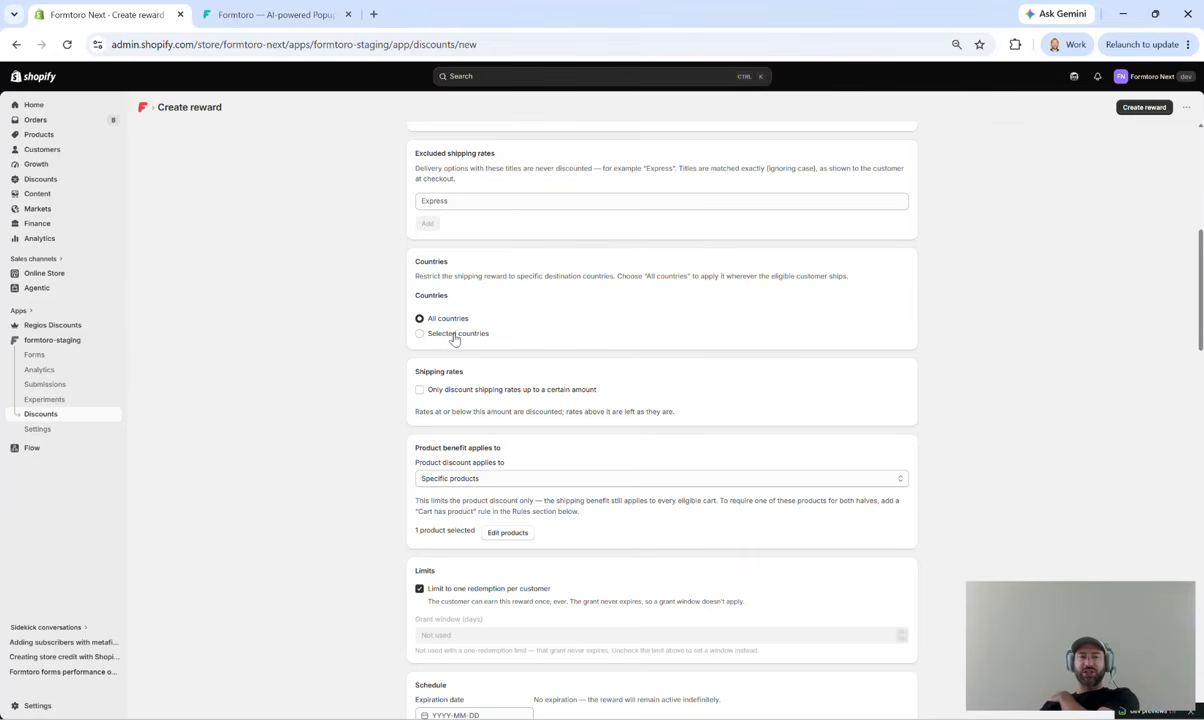
scroll(454, 339, "down", 1)
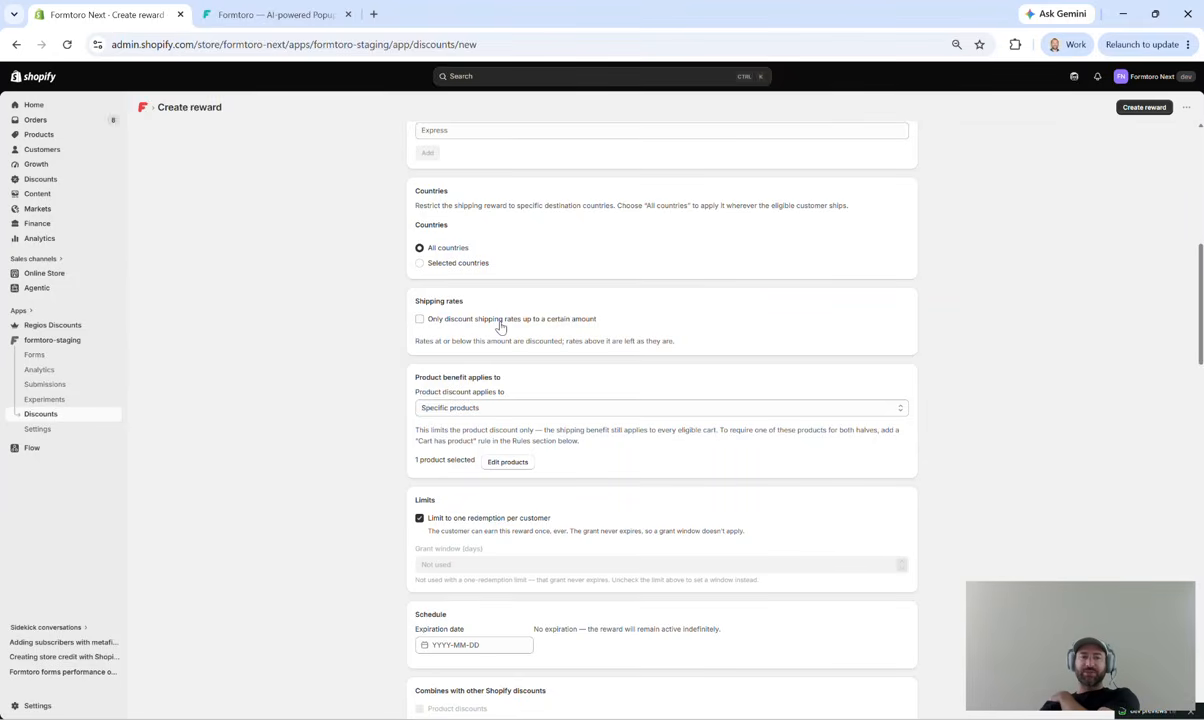
Step: Set the product benefit to discount one unit of the most expensive item
scroll(505, 327, "up", 6)
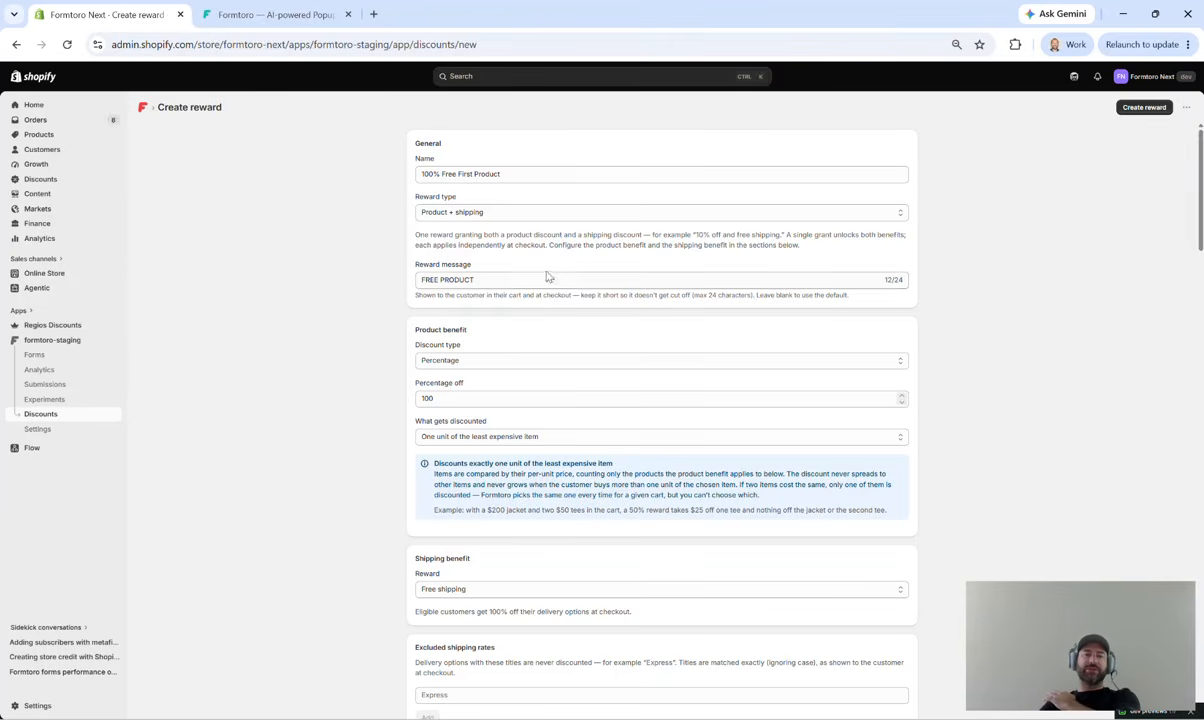
scroll(540, 395, "down", 1)
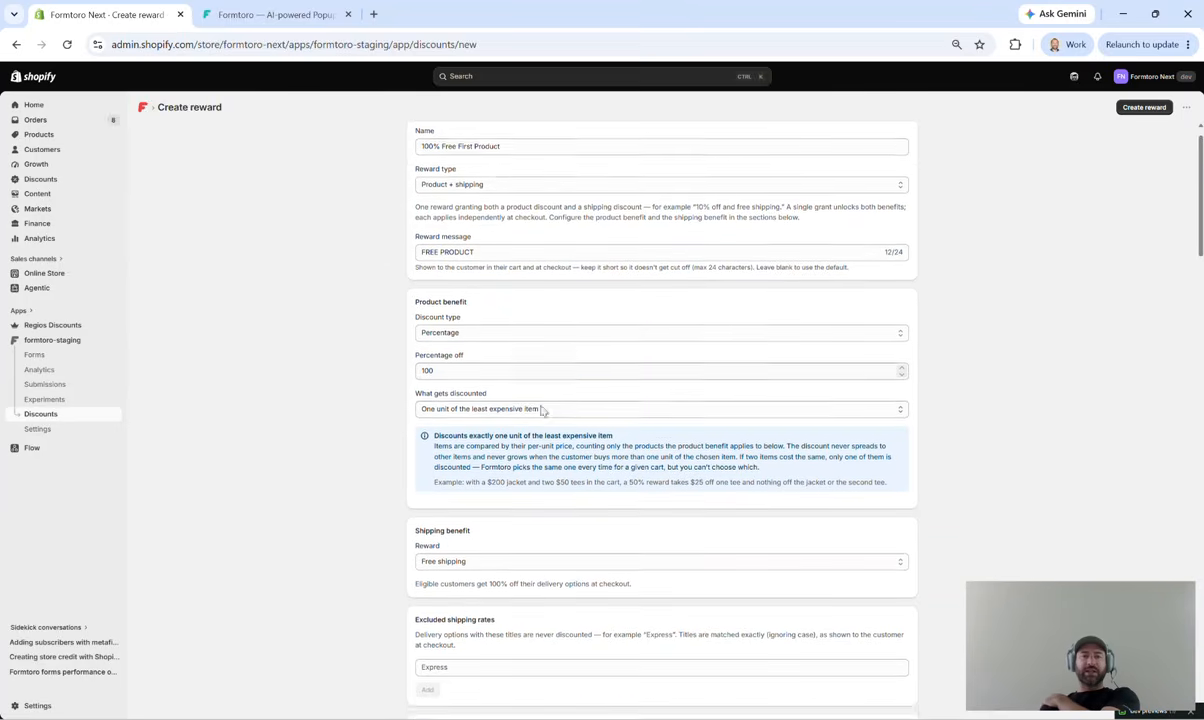
scroll(541, 410, "down", 2)
left_click(564, 366)
left_click(566, 393)
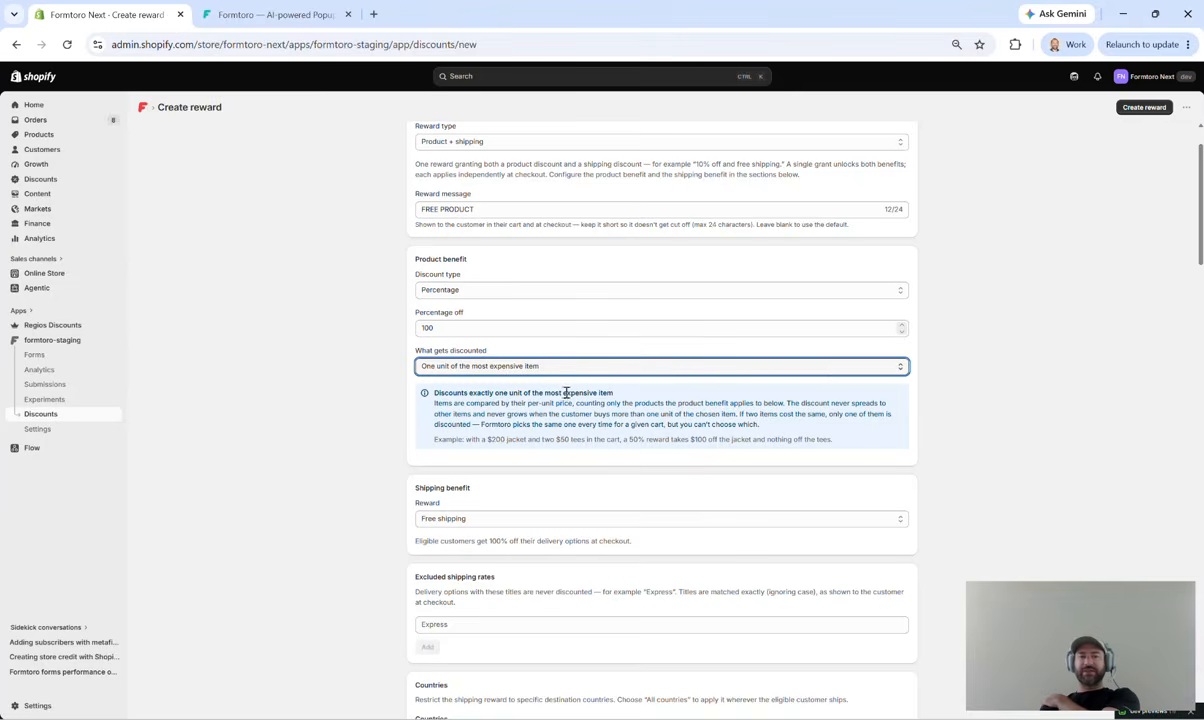
left_click(993, 362)
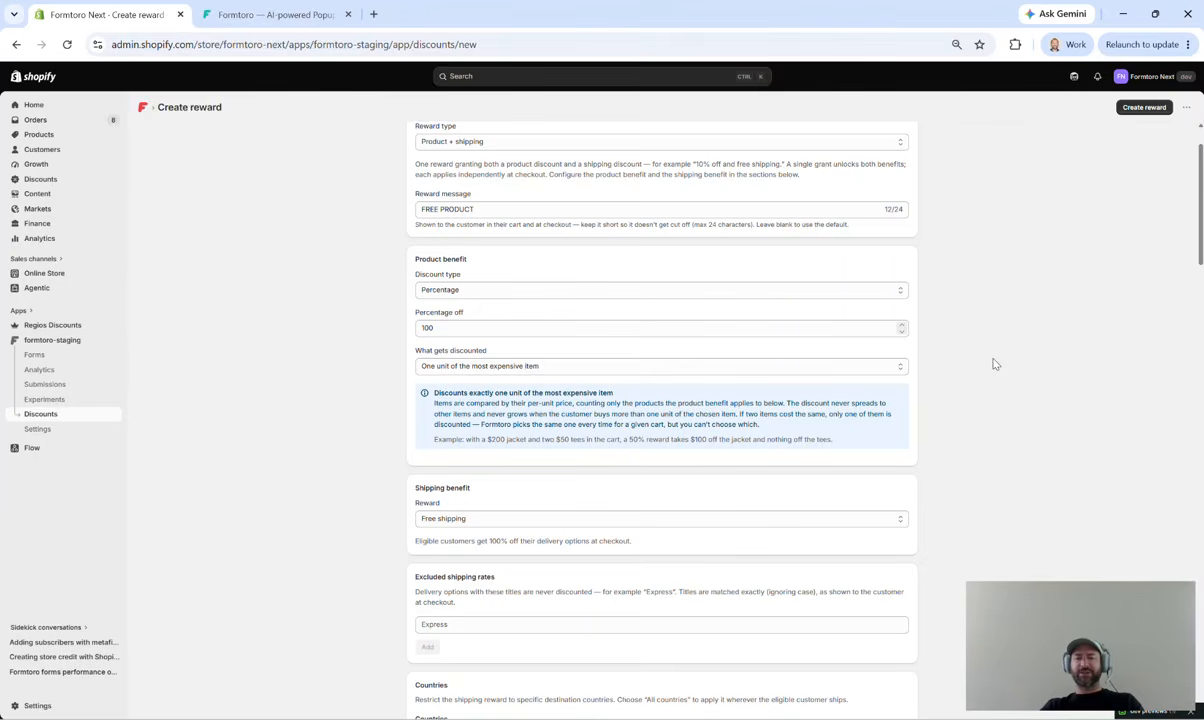
scroll(990, 355, "down", 3)
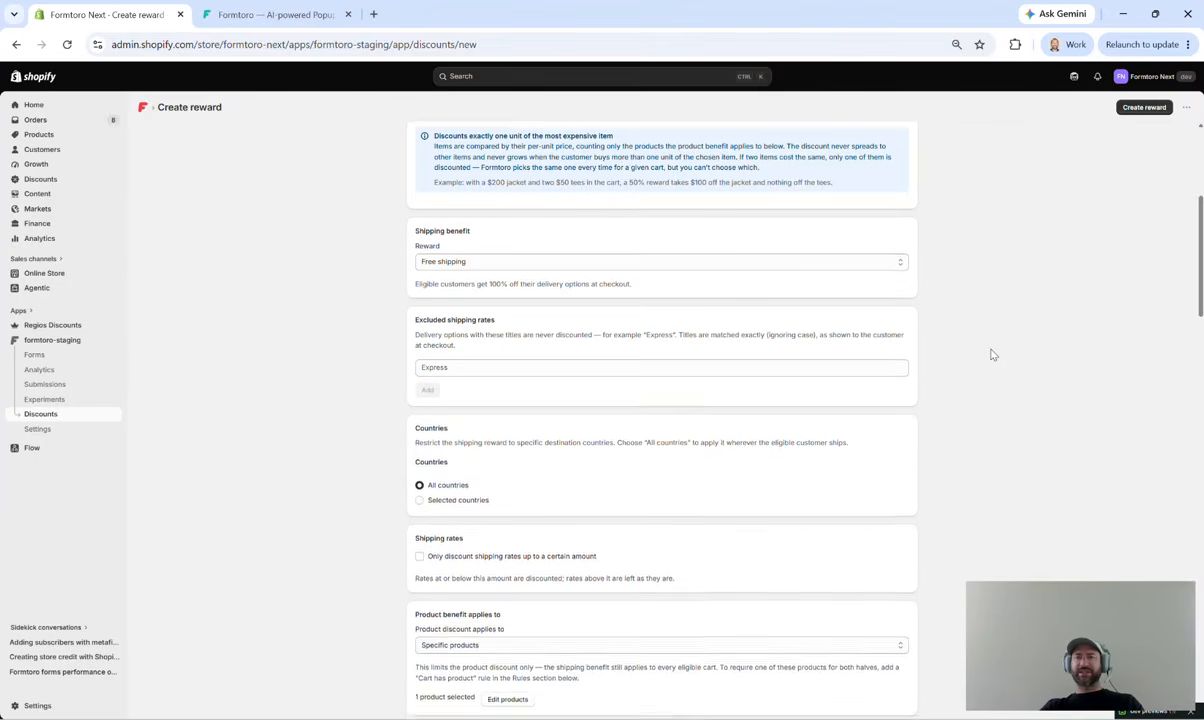
scroll(990, 353, "up", 4)
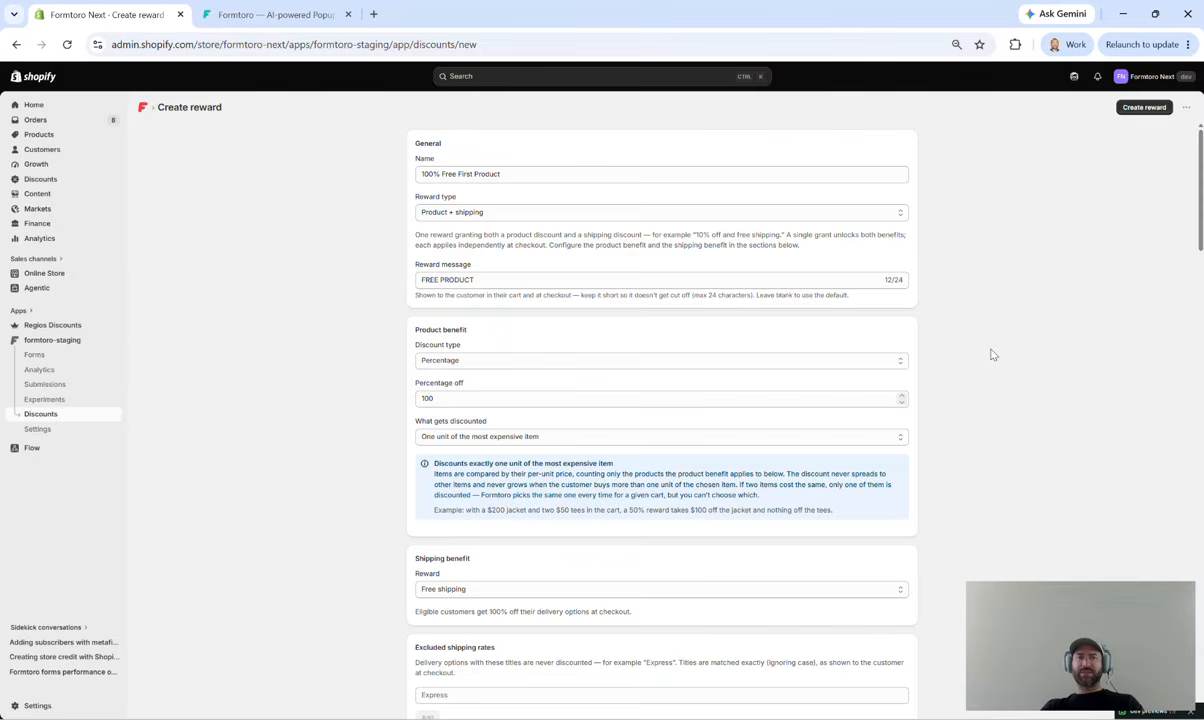